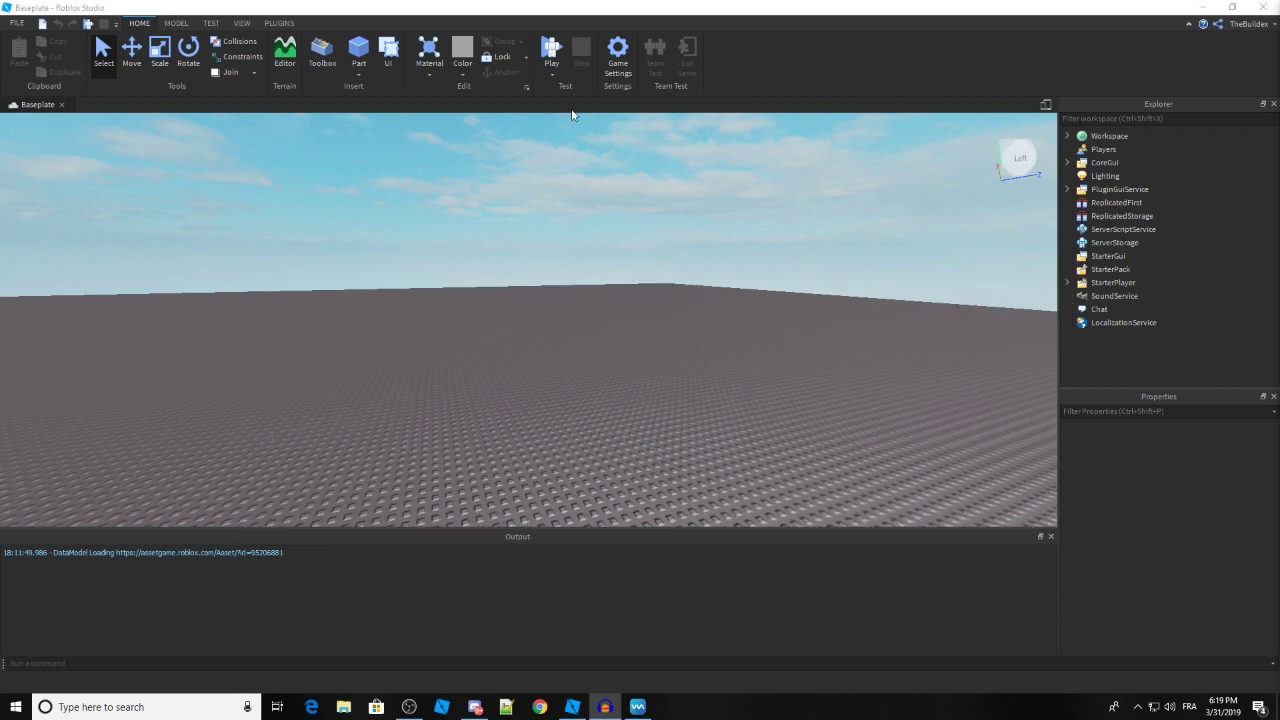
- Open the Toolbox and insert the Observation Tower model onto the baseplate
{"action": "left_click", "coordinate": [321, 55]}
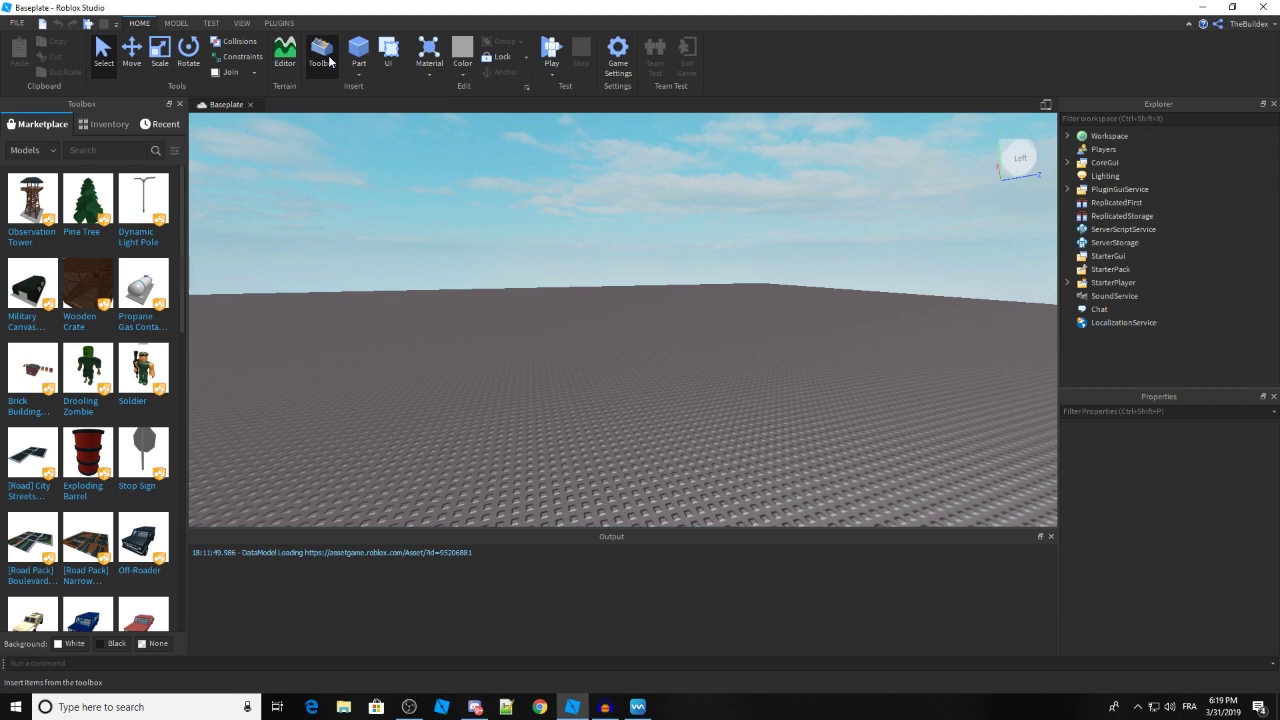
{"action": "right_click_drag", "start_coordinate": [402, 165], "coordinate": [365, 224]}
{"action": "key", "text": "s"}
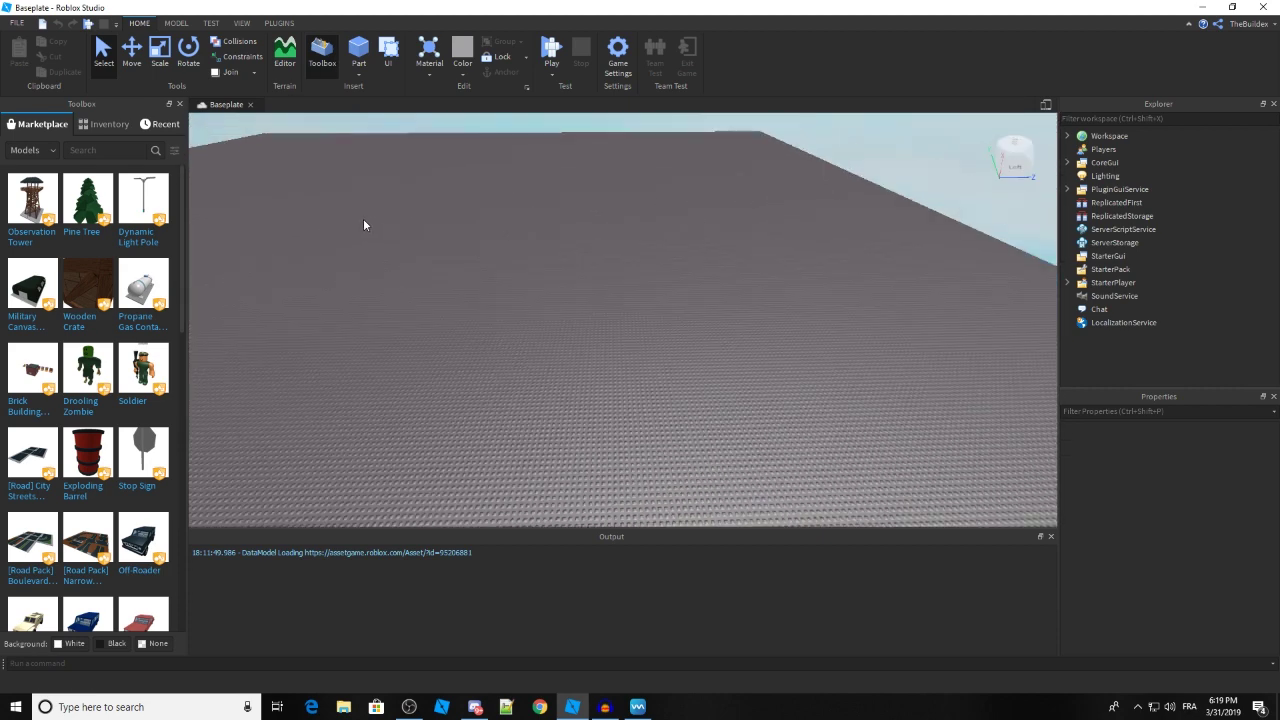
{"action": "scroll", "coordinate": [308, 217], "scroll_direction": "down", "scroll_amount": 2}
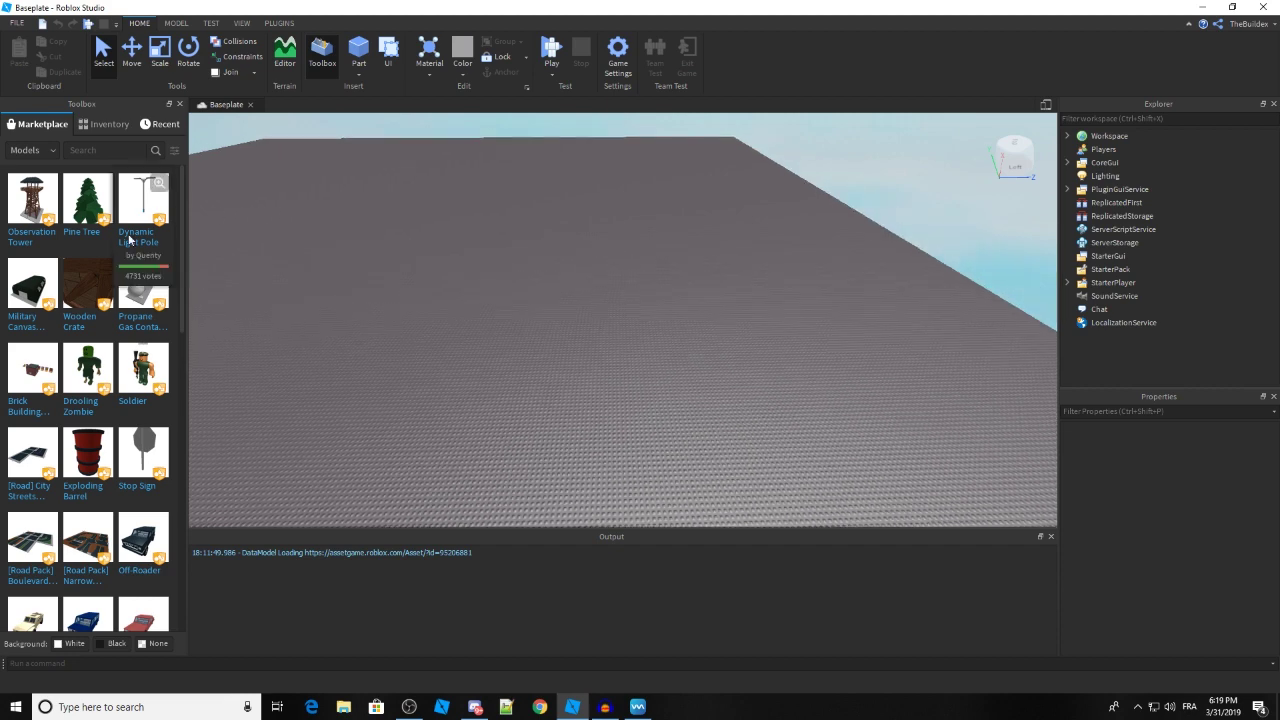
{"action": "left_click_drag", "start_coordinate": [30, 200], "coordinate": [752, 442]}
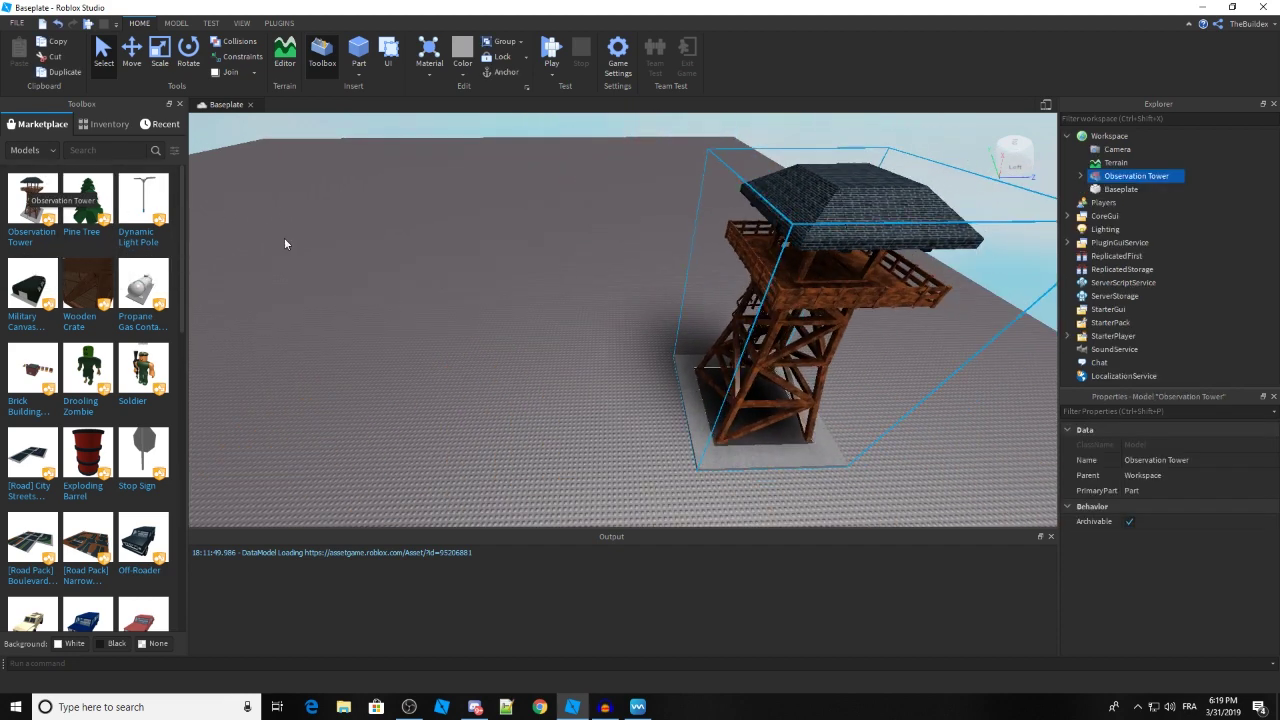
- Search the marketplace models for "pewdiepie" and insert the [Miner's Haven Submission] PewDiePie Block onto the baseplate
{"action": "left_click", "coordinate": [106, 150]}
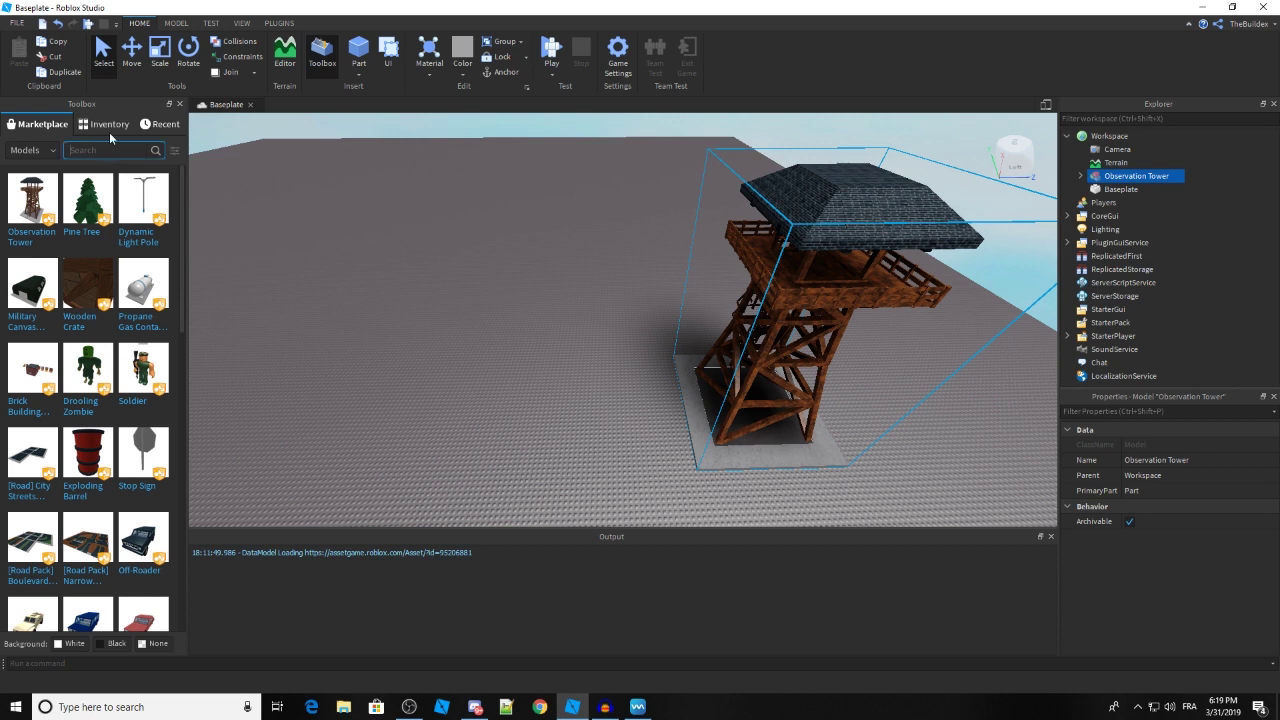
{"action": "type", "text": "pewdiepie"}
{"action": "key", "text": "Return"}
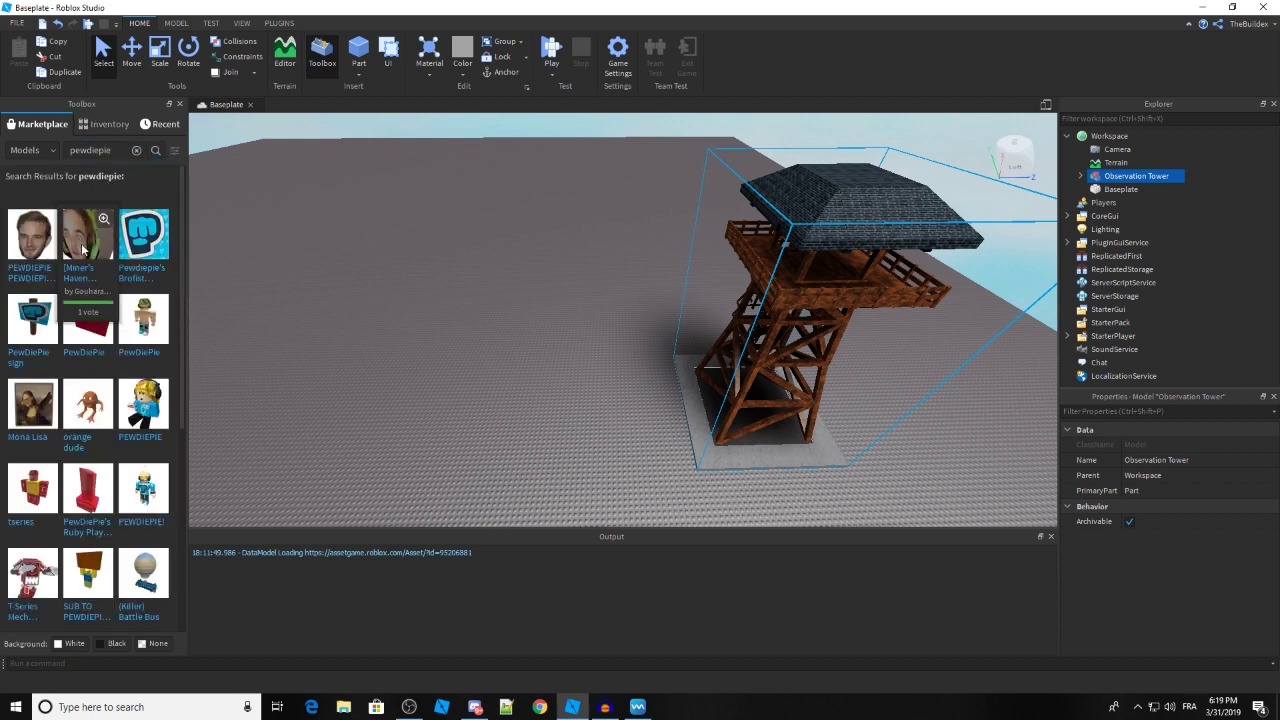
{"action": "mouse_move", "coordinate": [83, 250]}
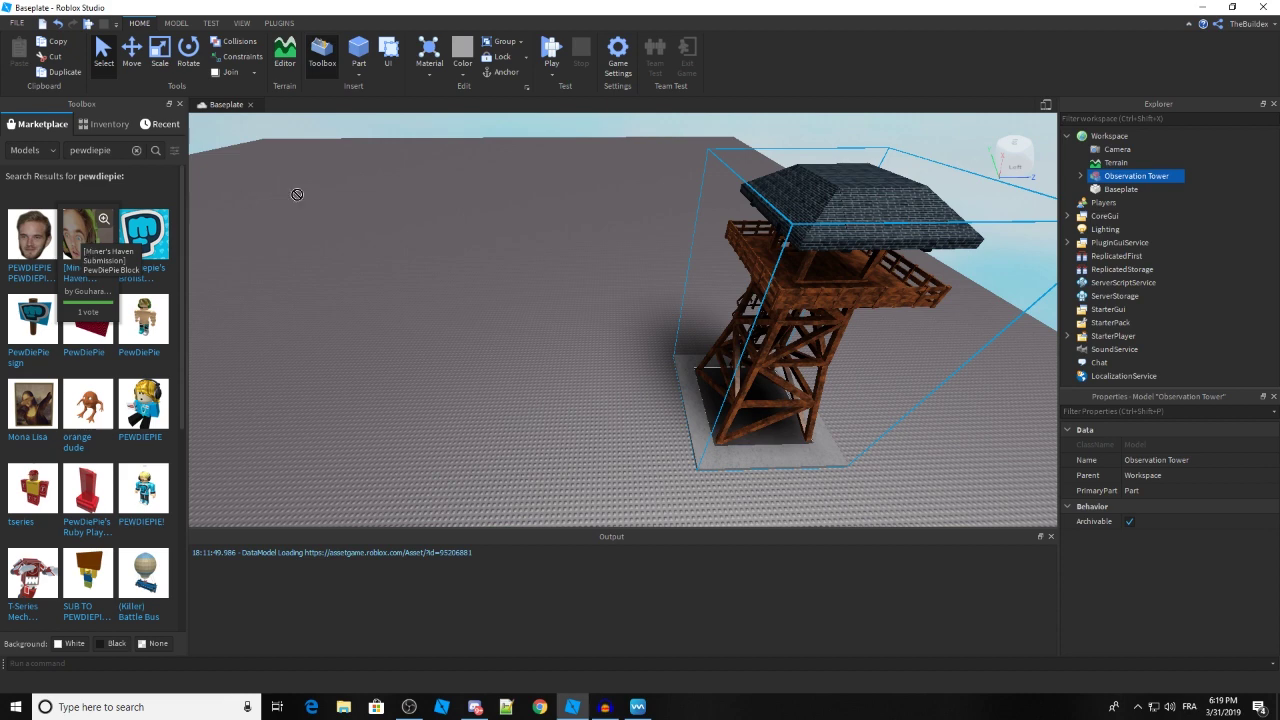
{"action": "left_click_drag", "start_coordinate": [297, 194], "coordinate": [435, 252]}
{"action": "key", "text": "f"}
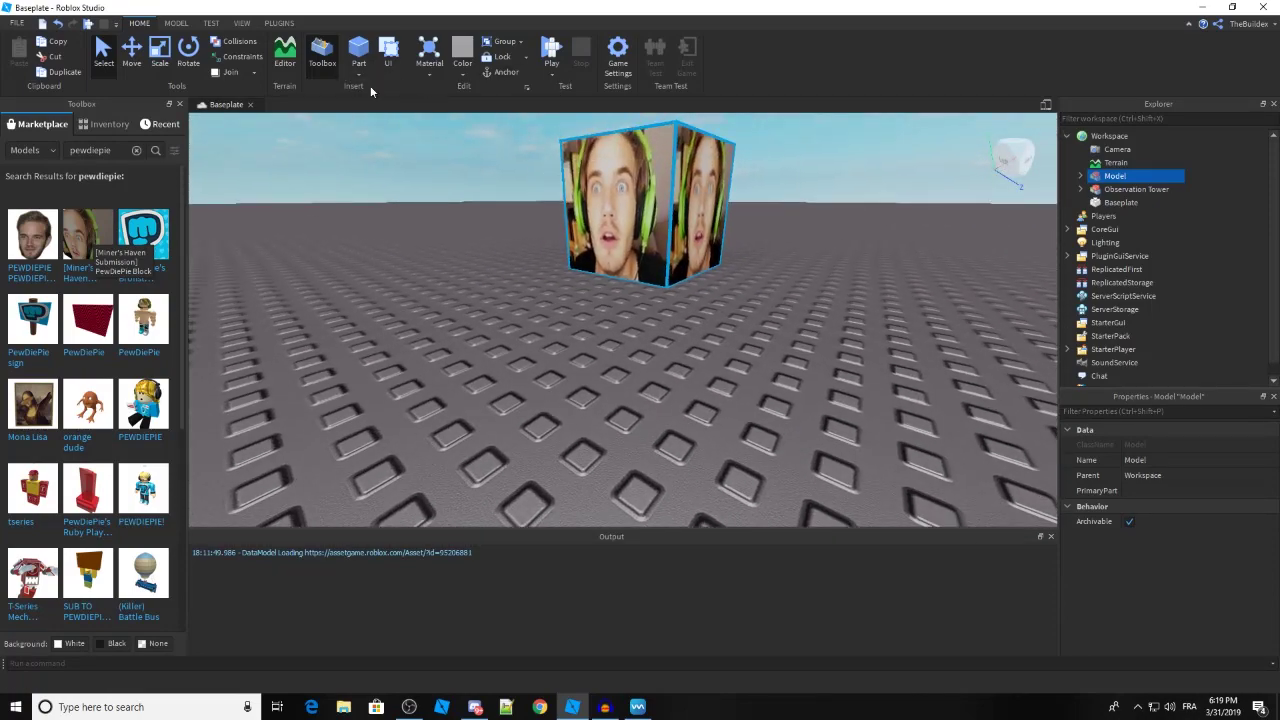
- Enlarge the PewDiePie Block to many times its size with the Model Resize plugin's handles
{"action": "left_click", "coordinate": [278, 23]}
{"action": "left_click", "coordinate": [332, 58]}
{"action": "scroll", "coordinate": [620, 320], "scroll_direction": "down", "scroll_amount": 5}
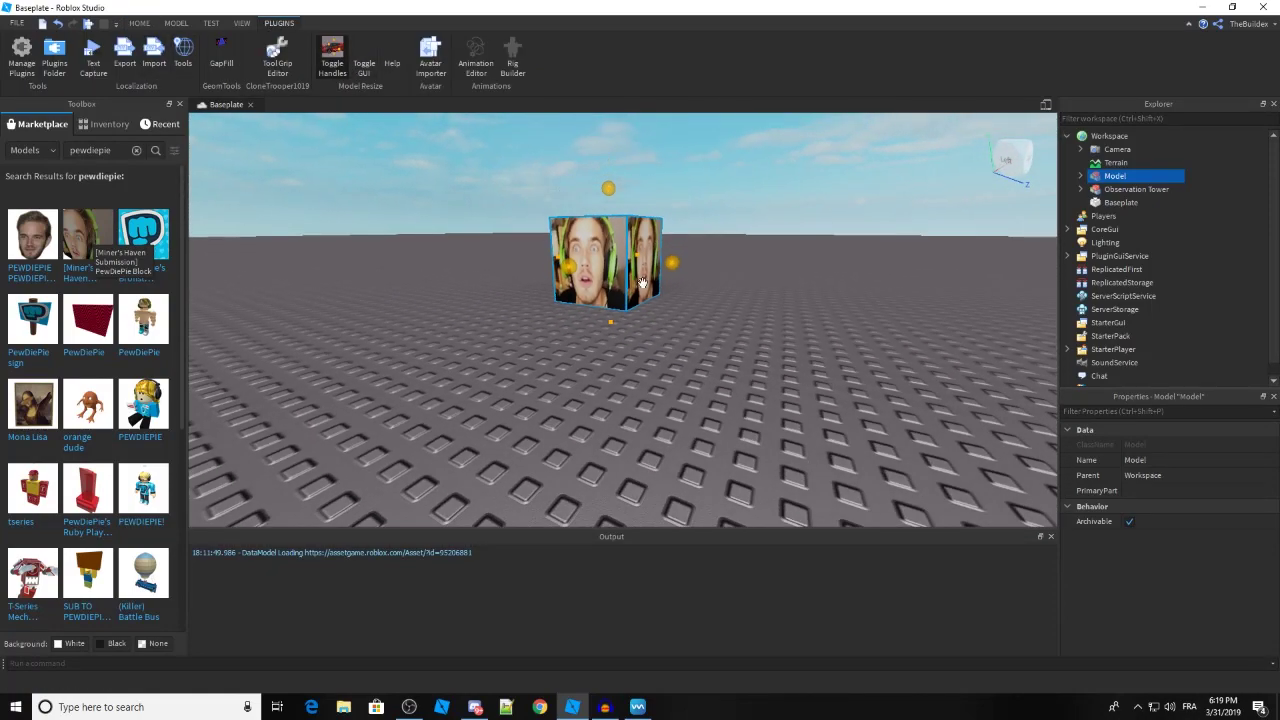
{"action": "left_click_drag", "start_coordinate": [674, 260], "coordinate": [920, 320]}
{"action": "scroll", "coordinate": [771, 320], "scroll_direction": "down", "scroll_amount": 5}
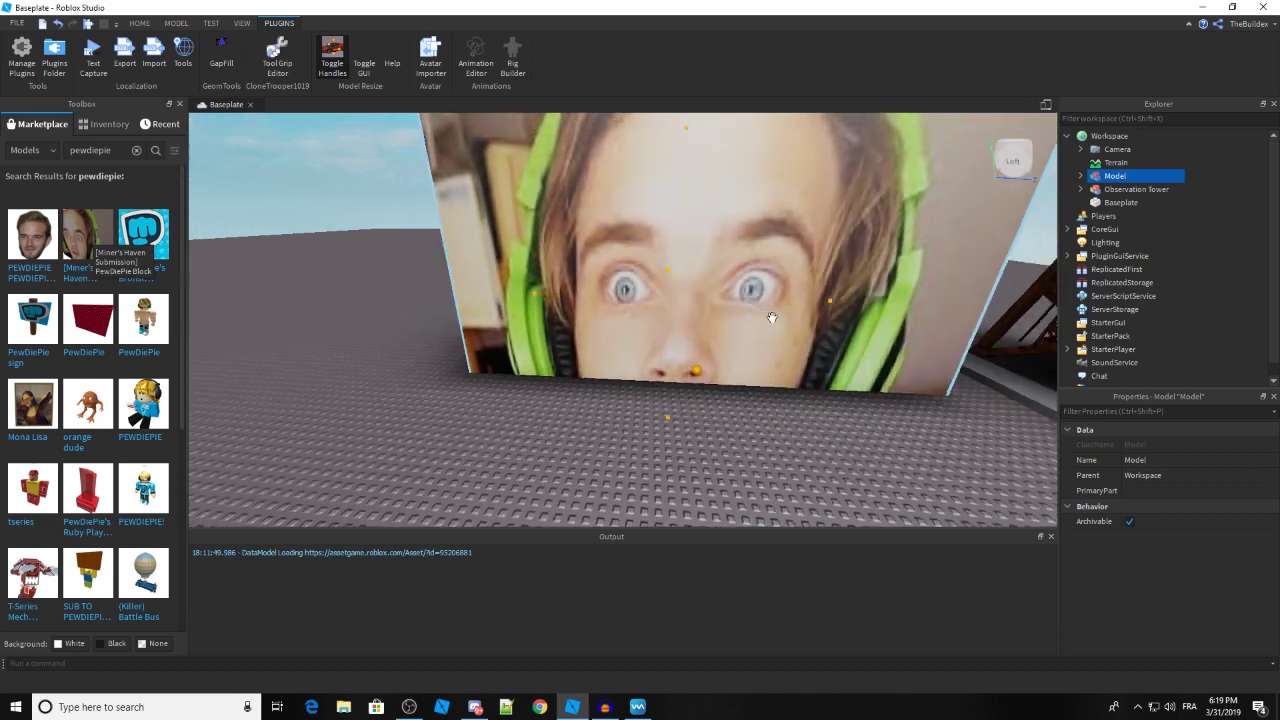
{"action": "left_click_drag", "start_coordinate": [667, 277], "coordinate": [643, 203]}
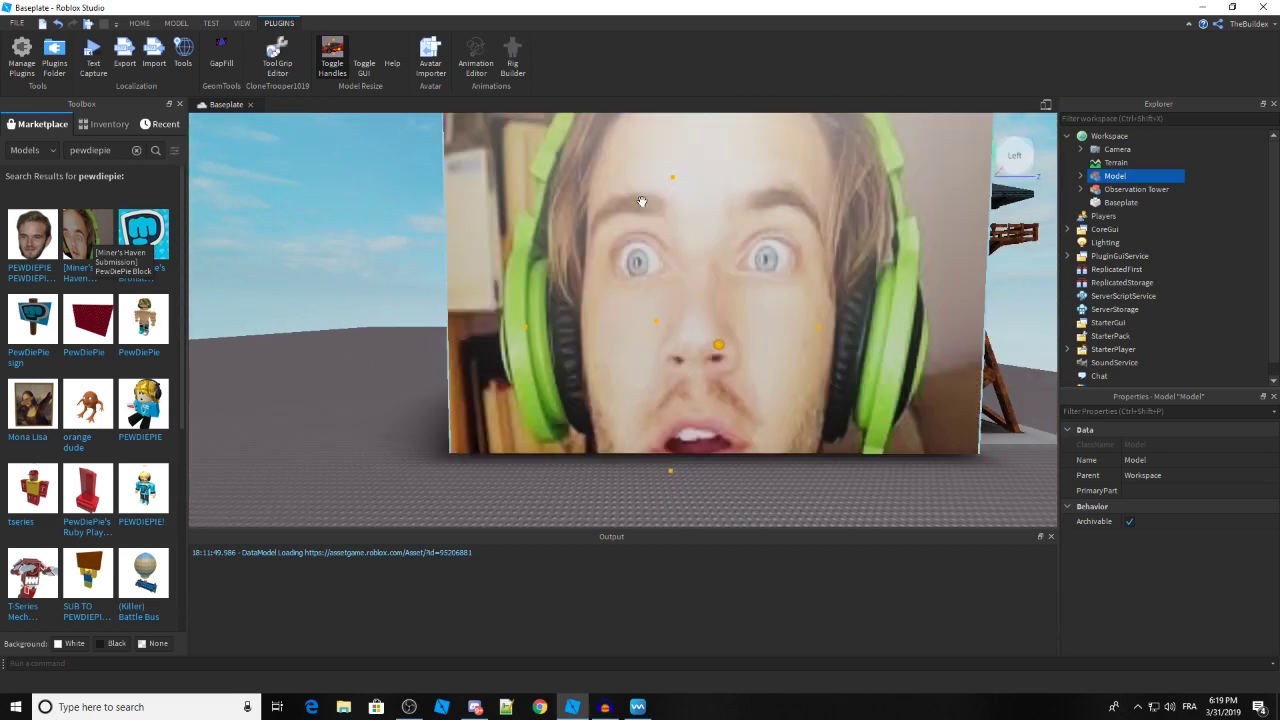
{"action": "right_click_drag", "start_coordinate": [643, 203], "coordinate": [583, 234]}
{"action": "scroll", "coordinate": [583, 234], "scroll_direction": "down", "scroll_amount": 4}
- Move the enlarged block up out of the ground, shift it away from the tower and lower it onto the baseplate
{"action": "left_click", "coordinate": [141, 23]}
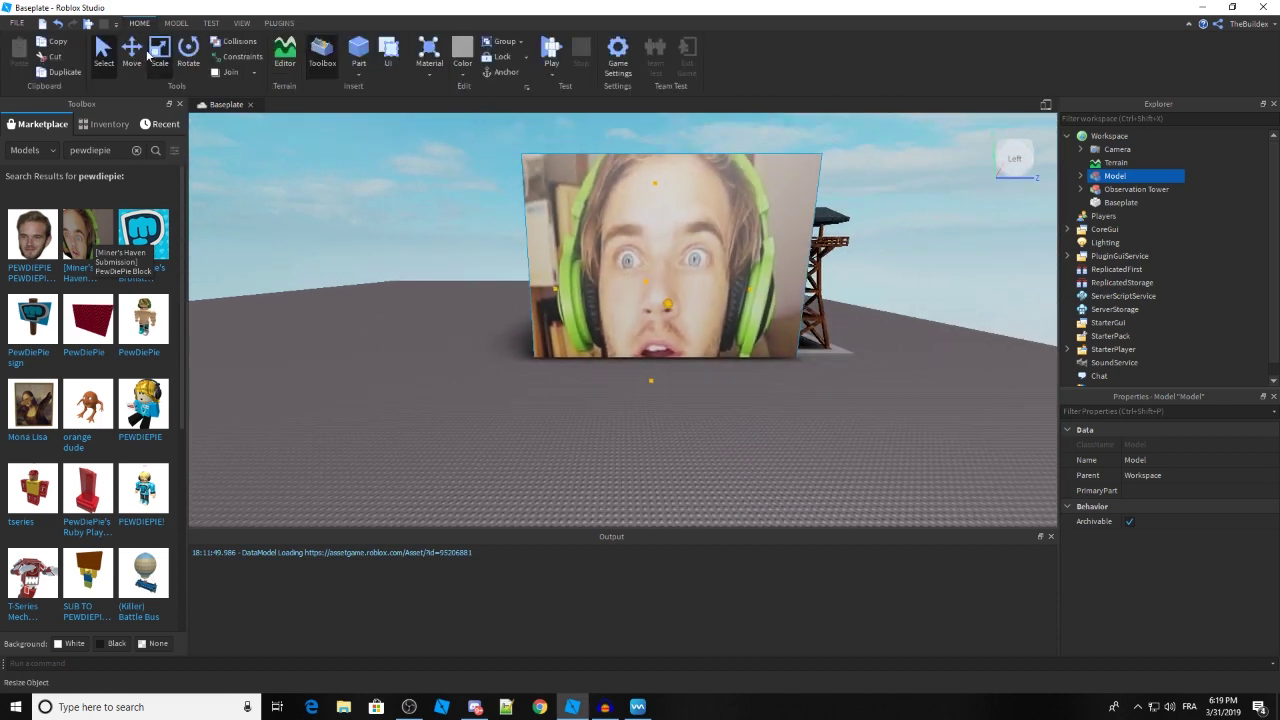
{"action": "left_click", "coordinate": [160, 55]}
{"action": "right_click_drag", "start_coordinate": [299, 186], "coordinate": [246, 144]}
{"action": "left_click", "coordinate": [276, 25]}
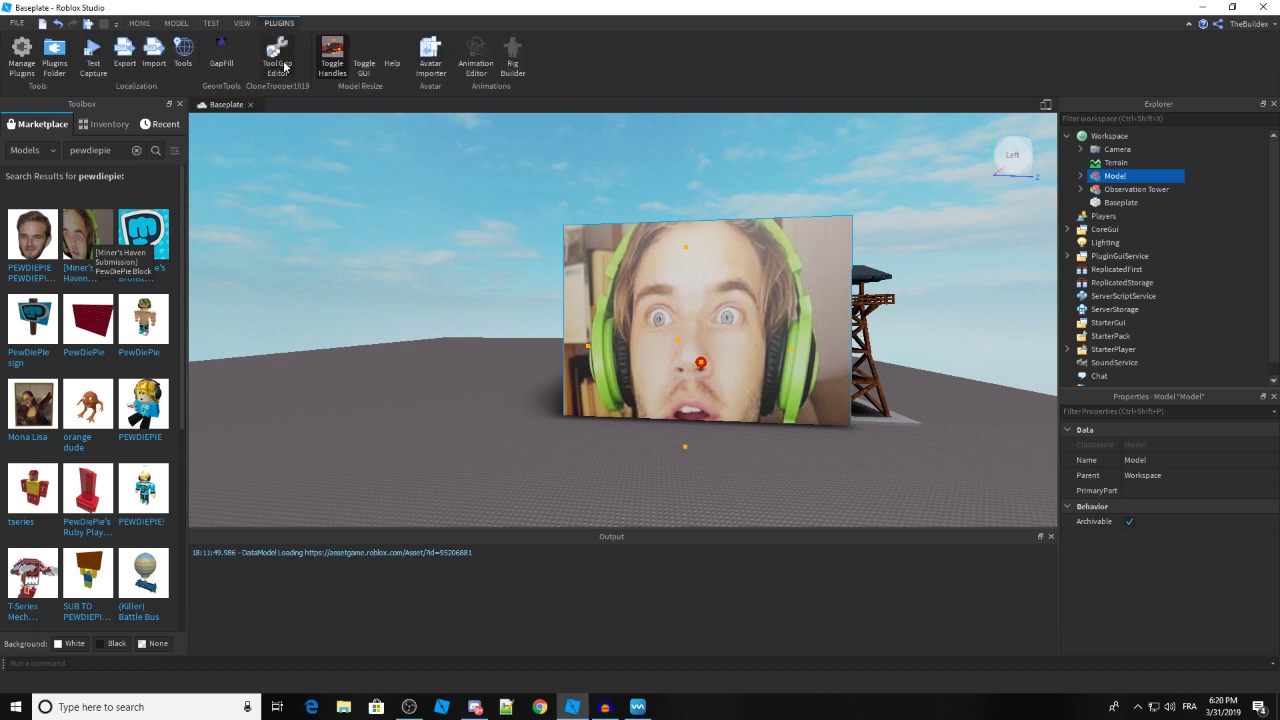
{"action": "left_click", "coordinate": [138, 24]}
{"action": "left_click", "coordinate": [132, 55]}
{"action": "right_click_drag", "start_coordinate": [590, 328], "coordinate": [609, 297]}
{"action": "scroll", "coordinate": [609, 297], "scroll_direction": "down", "scroll_amount": 3}
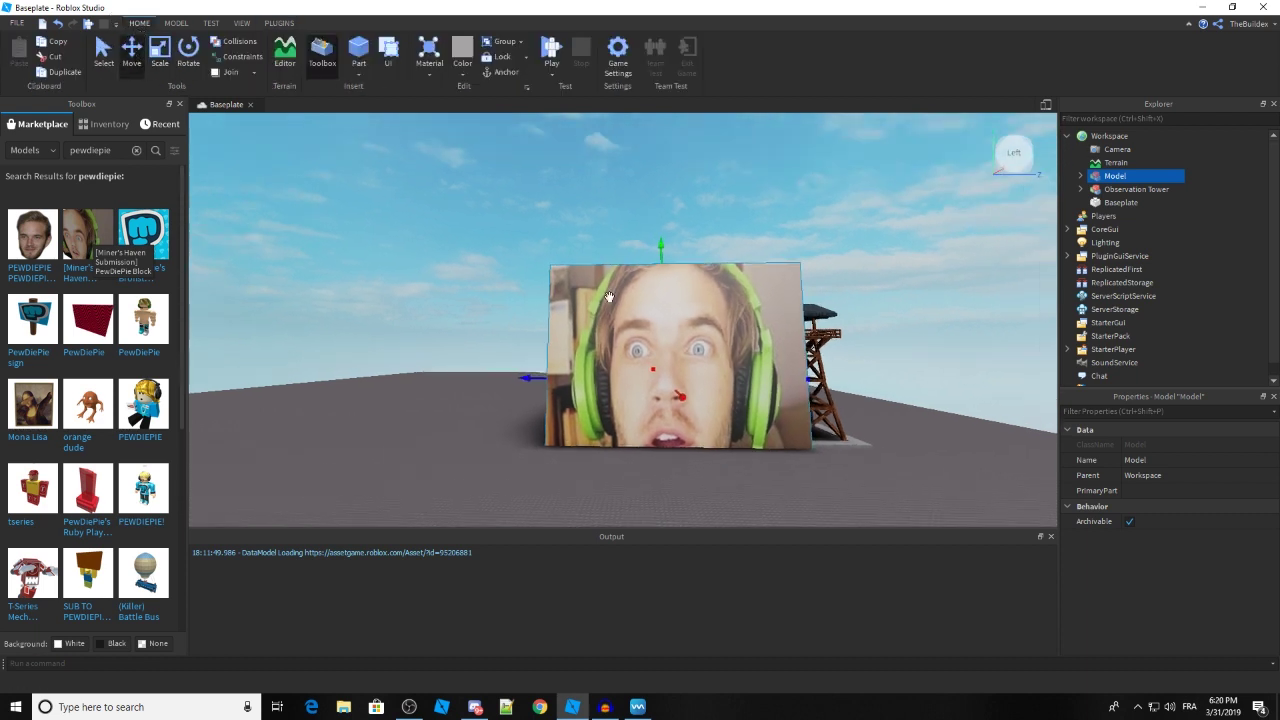
{"action": "left_click_drag", "start_coordinate": [648, 254], "coordinate": [634, 202]}
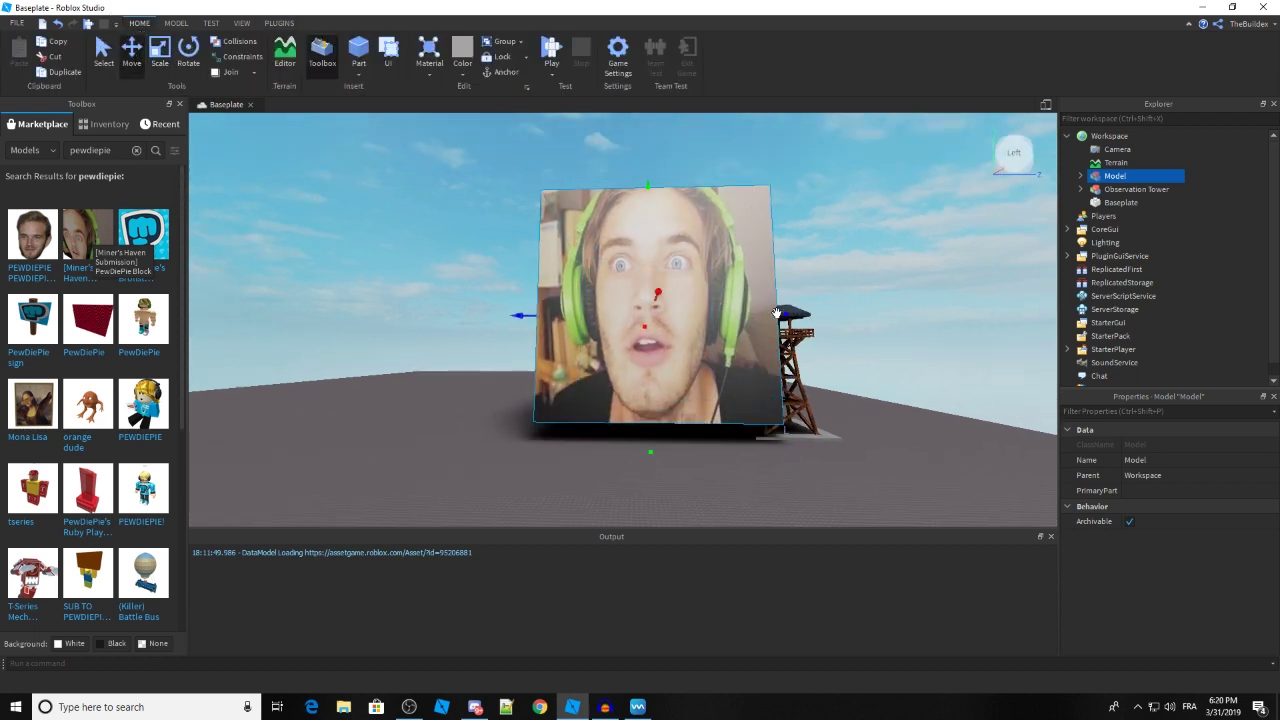
{"action": "left_click_drag", "start_coordinate": [776, 313], "coordinate": [652, 314]}
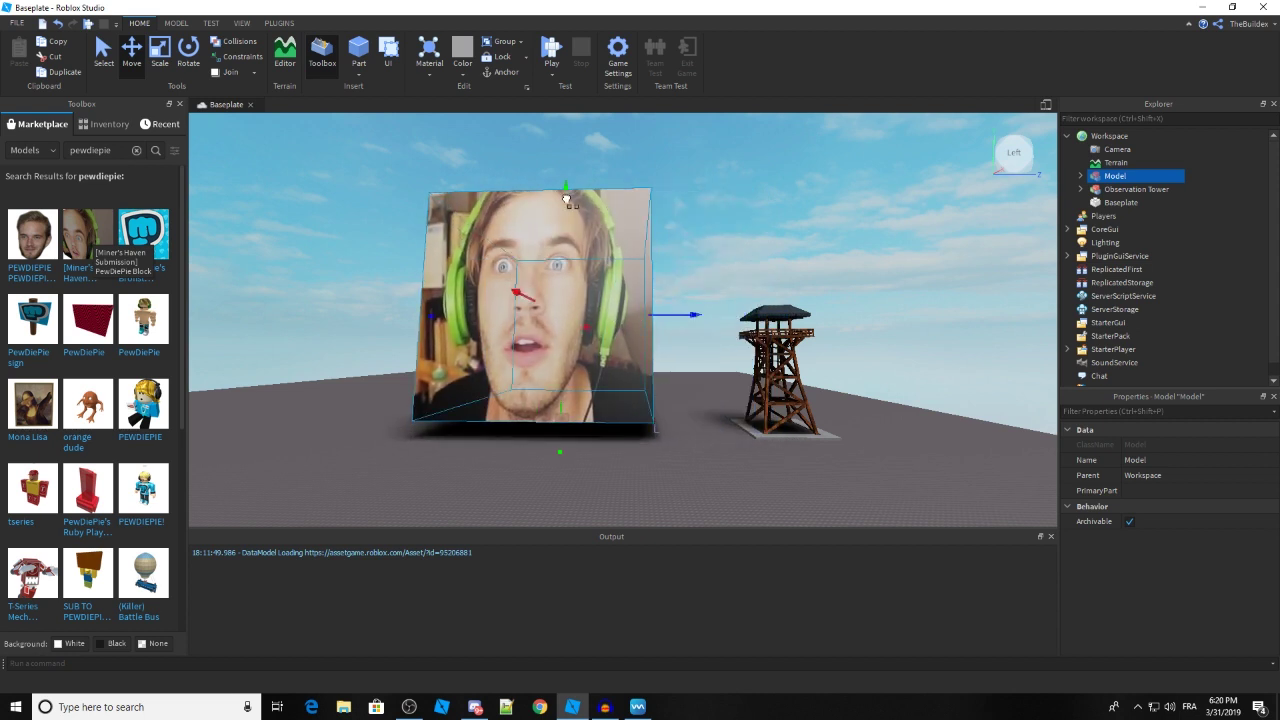
{"action": "left_click_drag", "start_coordinate": [565, 184], "coordinate": [565, 202]}
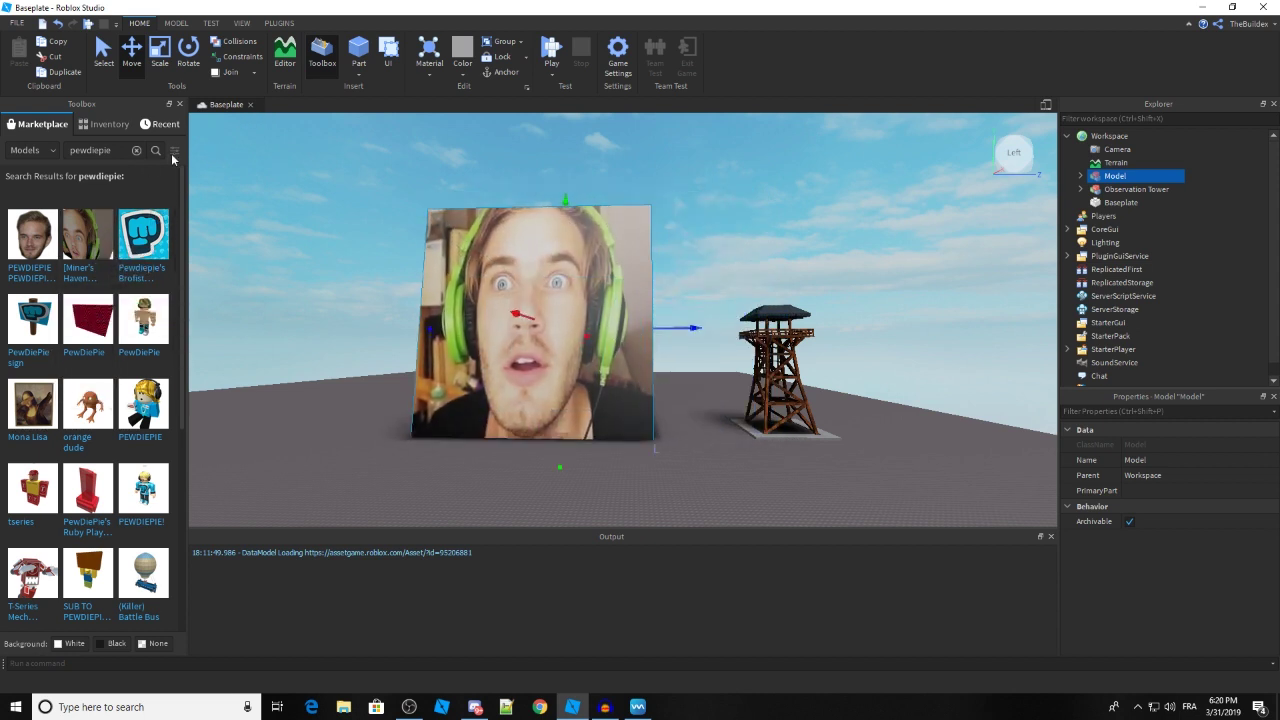
- Clear the "pewdiepie" search and switch the marketplace category to Images
{"action": "left_click", "coordinate": [137, 151]}
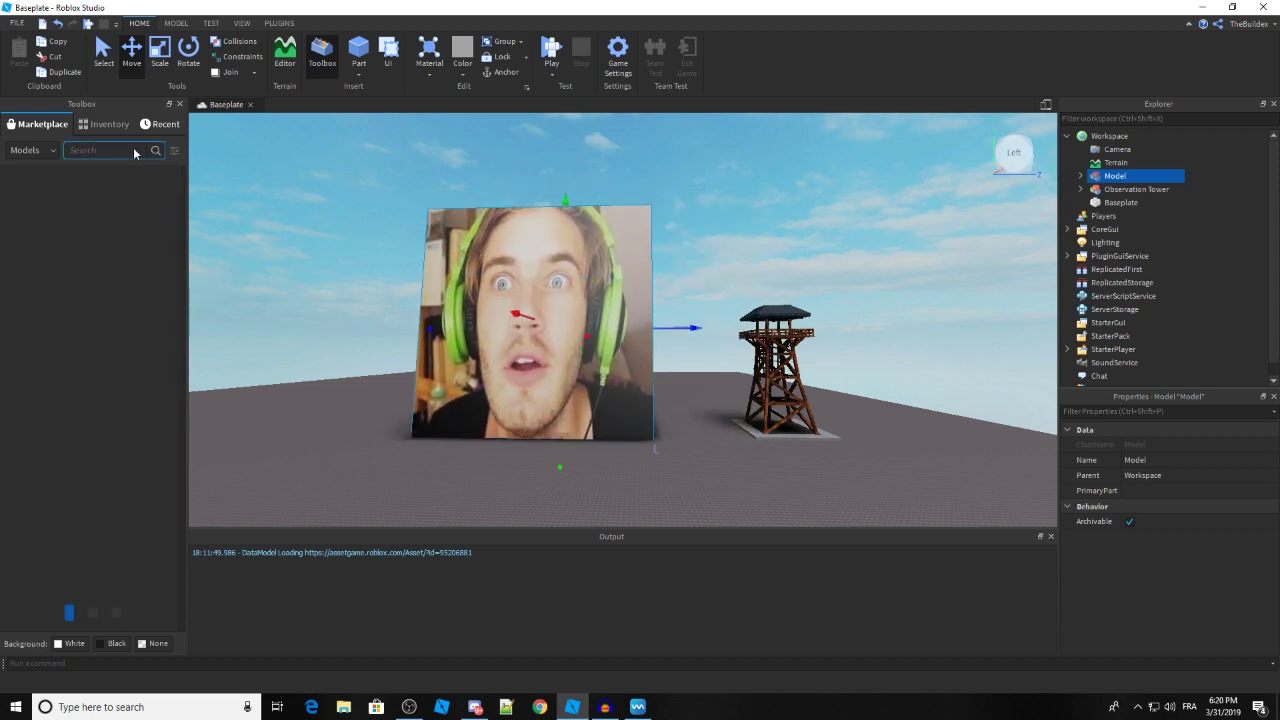
{"action": "left_click", "coordinate": [30, 152]}
{"action": "left_click", "coordinate": [36, 184]}
{"action": "left_click", "coordinate": [40, 154]}
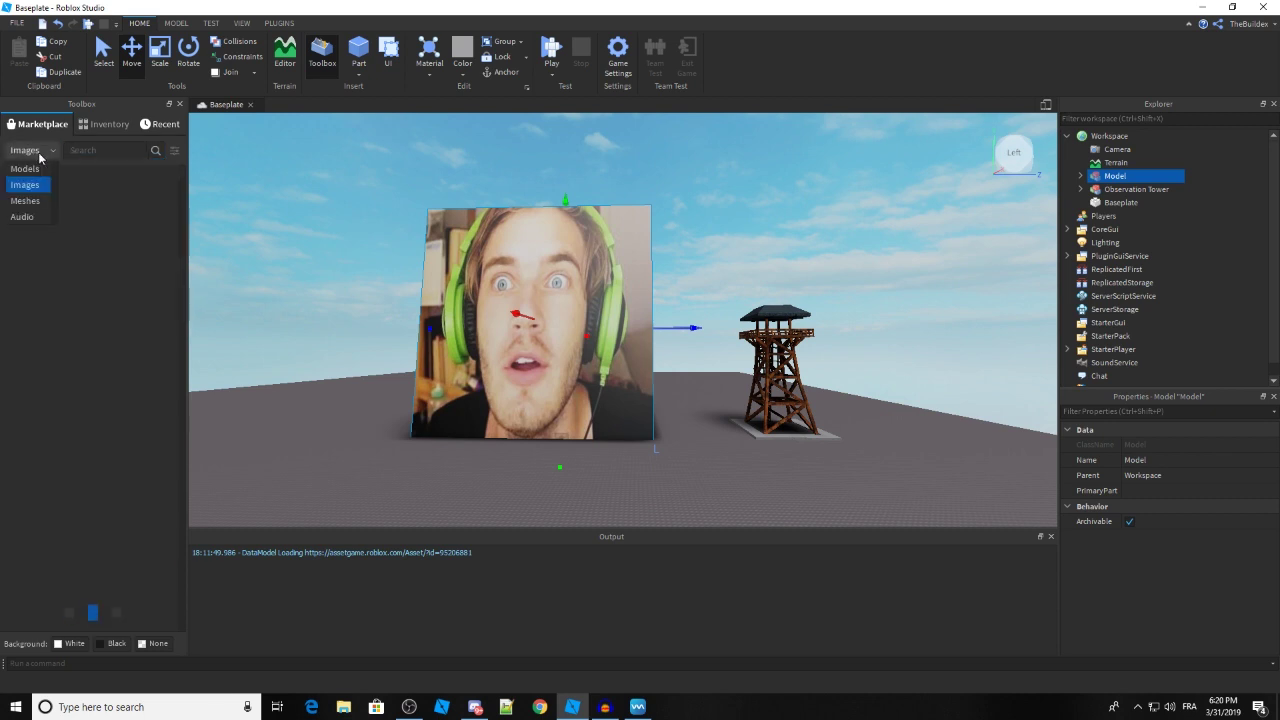
{"action": "left_click", "coordinate": [39, 183]}
- Apply the "patrick" image as a decal to the top face of the baseplate
{"action": "mouse_move", "coordinate": [146, 305]}
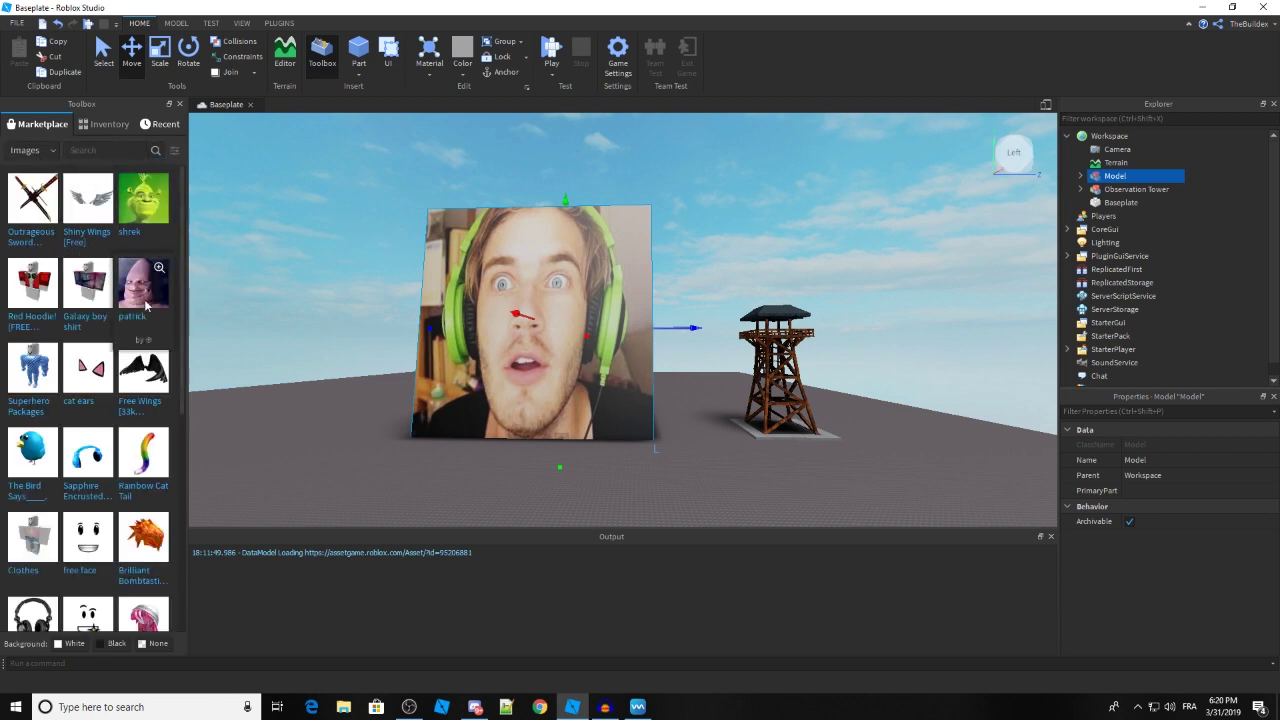
{"action": "left_click_drag", "start_coordinate": [143, 283], "coordinate": [406, 437]}
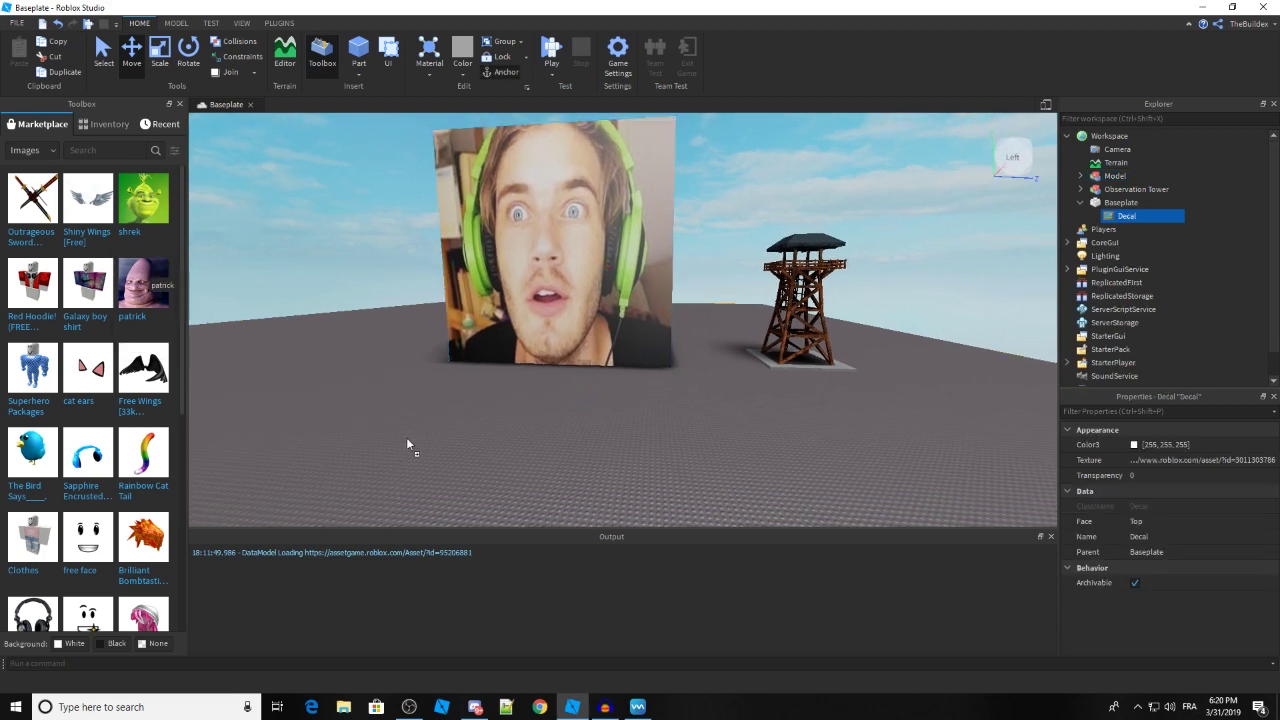
{"action": "key", "text": "s"}
{"action": "right_click_drag", "start_coordinate": [418, 400], "coordinate": [460, 389]}
{"action": "key", "text": "w"}
{"action": "key", "text": "s"}
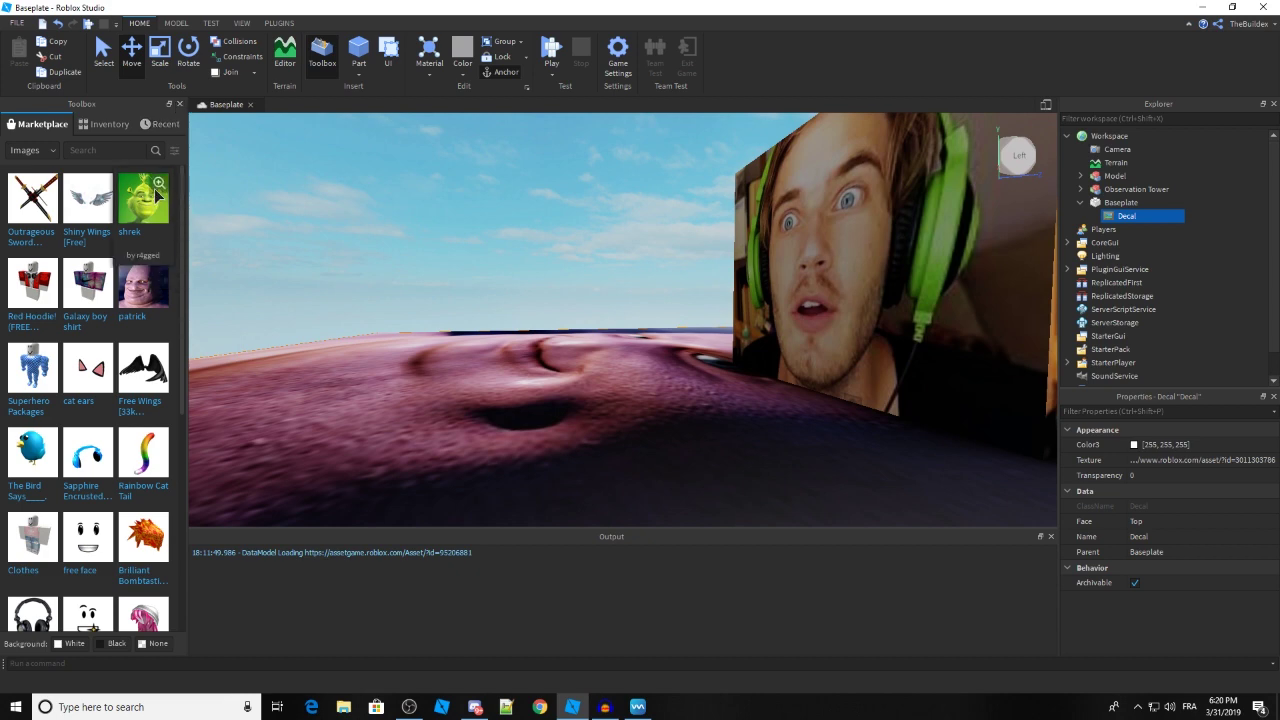
{"action": "key", "text": "d"}
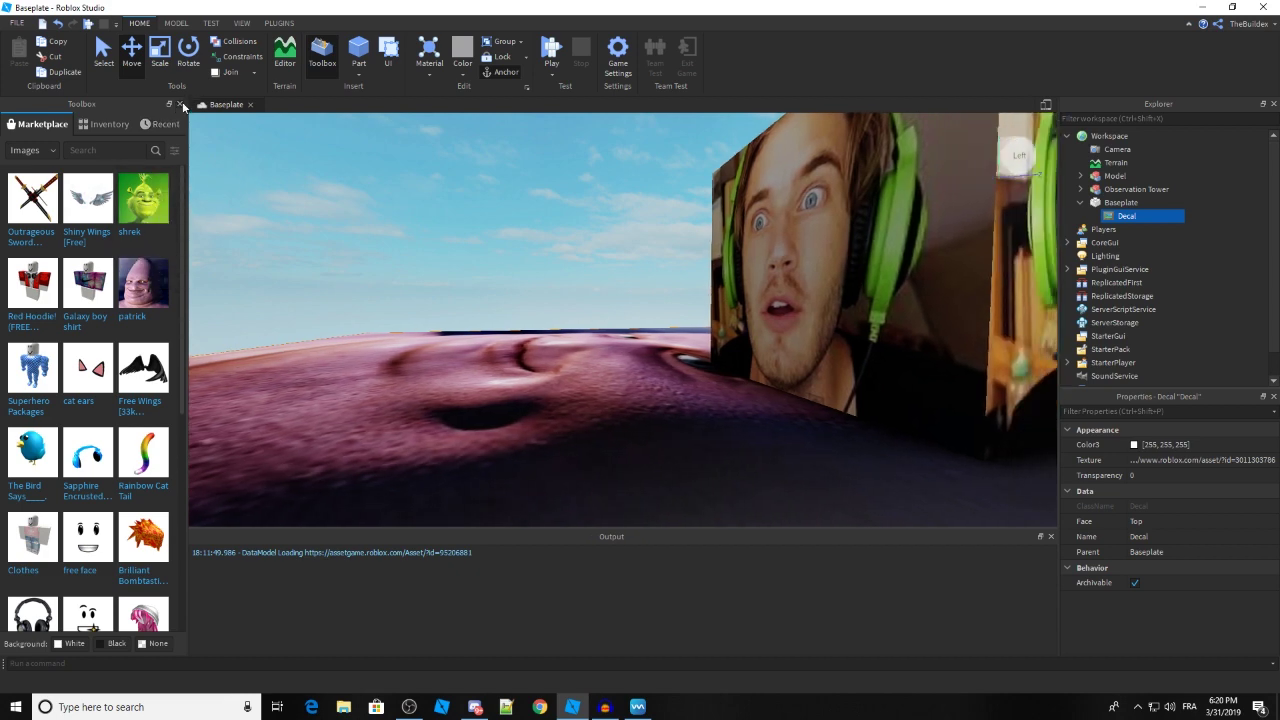
- Close the Toolbox and delete the decal from the baseplate
{"action": "left_click", "coordinate": [180, 104]}
{"action": "right_click_drag", "start_coordinate": [347, 235], "coordinate": [351, 234]}
{"action": "key", "text": "a"}
{"action": "key", "text": "w"}
{"action": "key", "text": "a"}
{"action": "key", "text": "s"}
{"action": "left_click", "coordinate": [1182, 232]}
{"action": "left_click", "coordinate": [1123, 217]}
{"action": "key", "text": "Delete"}
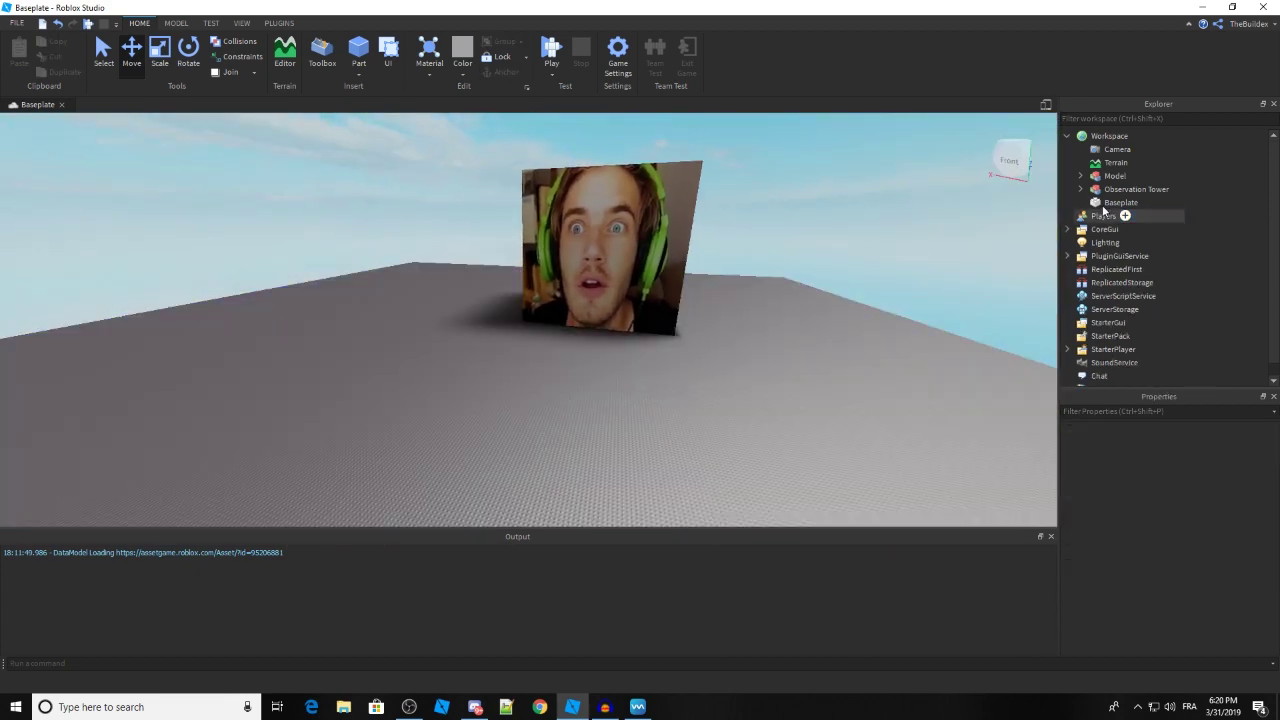
- Delete the PewDiePie block model and the Observation Tower from the workspace
{"action": "left_click", "coordinate": [1100, 189]}
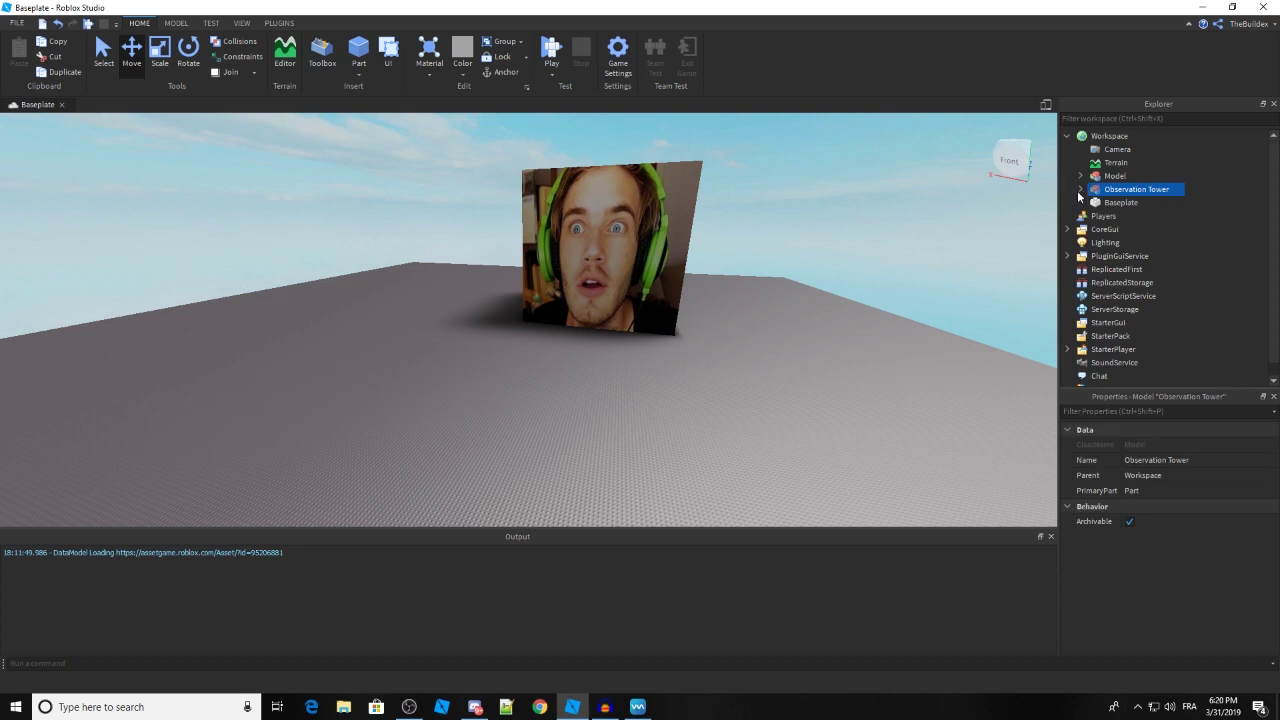
{"action": "left_click", "coordinate": [1104, 177]}
{"action": "key", "text": "Delete"}
{"action": "left_click", "coordinate": [1102, 179]}
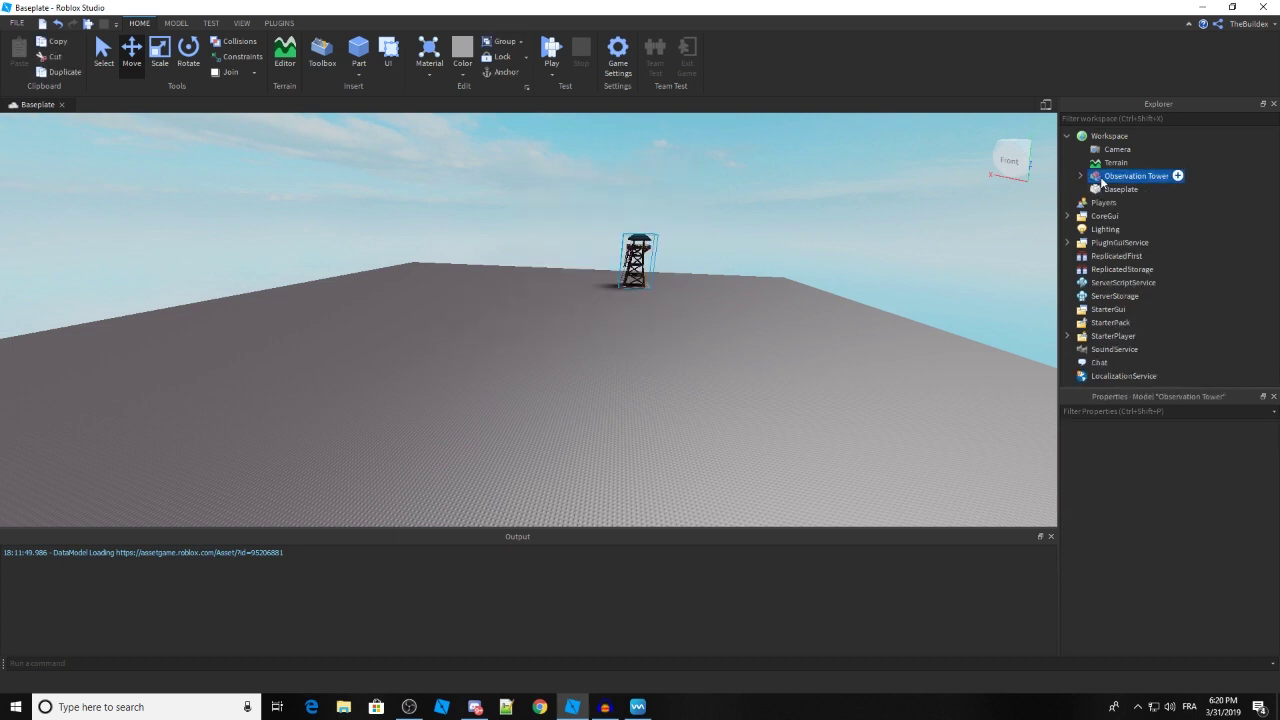
{"action": "key", "text": "Delete"}
- Insert a new part on the empty baseplate
{"action": "scroll", "coordinate": [743, 259], "scroll_direction": "up", "scroll_amount": 3}
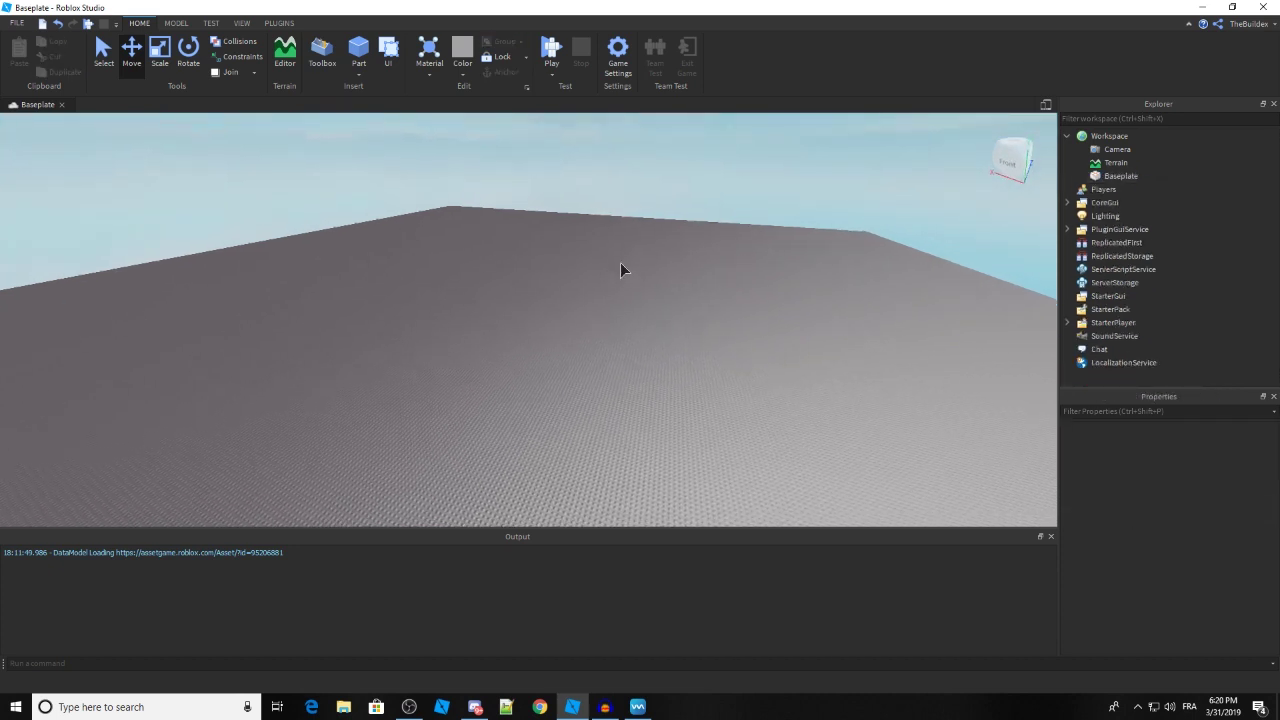
{"action": "right_click_drag", "start_coordinate": [598, 214], "coordinate": [598, 214]}
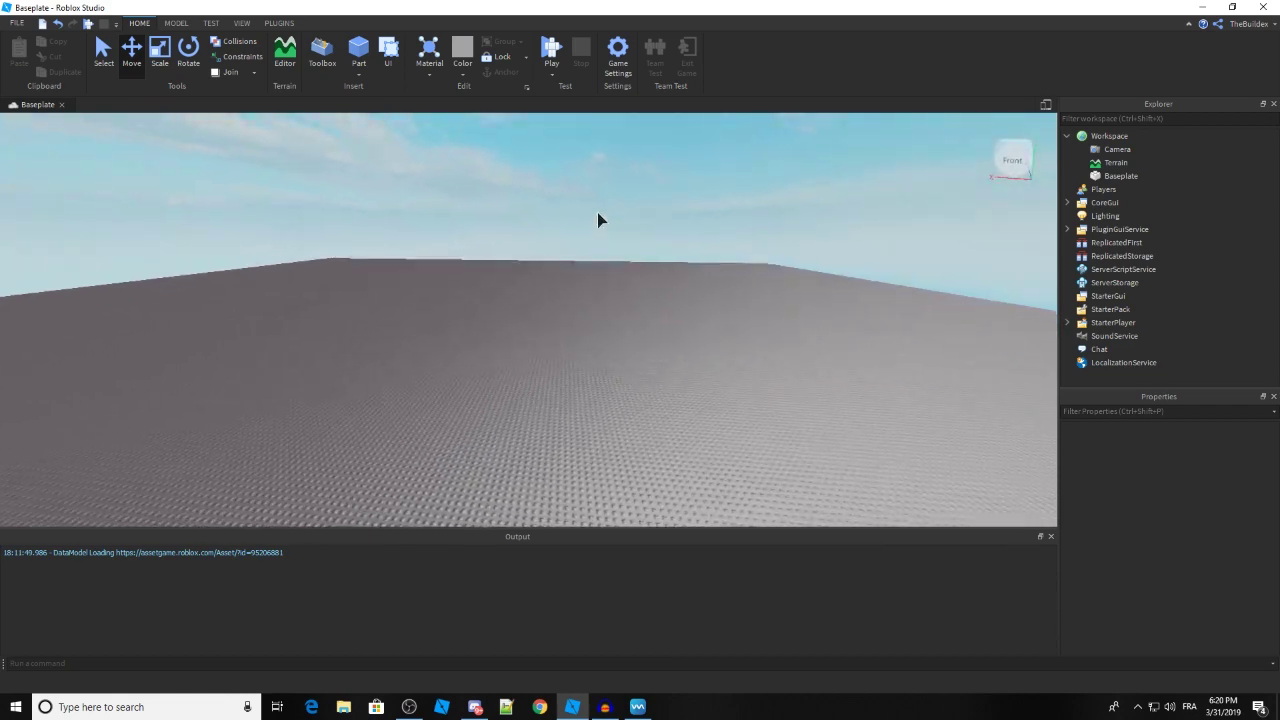
{"action": "scroll", "coordinate": [585, 235], "scroll_direction": "up", "scroll_amount": 8}
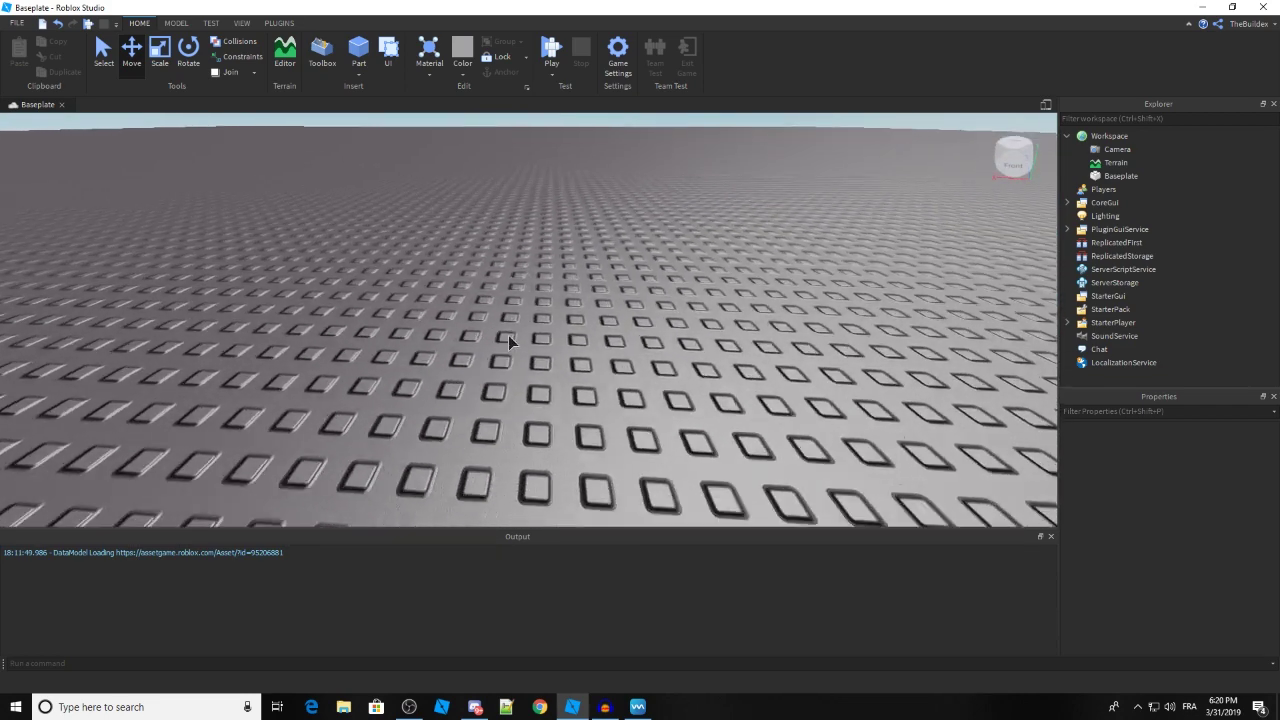
{"action": "right_click_drag", "start_coordinate": [508, 342], "coordinate": [513, 347]}
{"action": "right_click", "coordinate": [541, 346]}
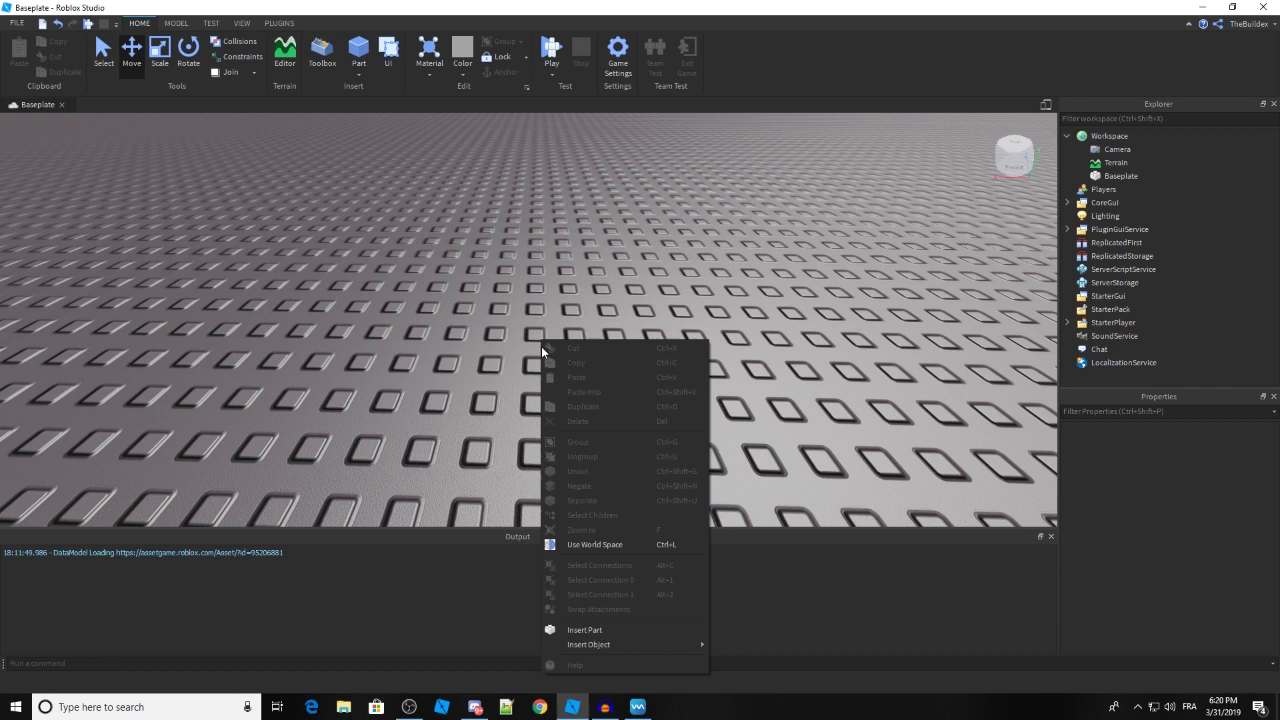
{"action": "left_click", "coordinate": [599, 626]}
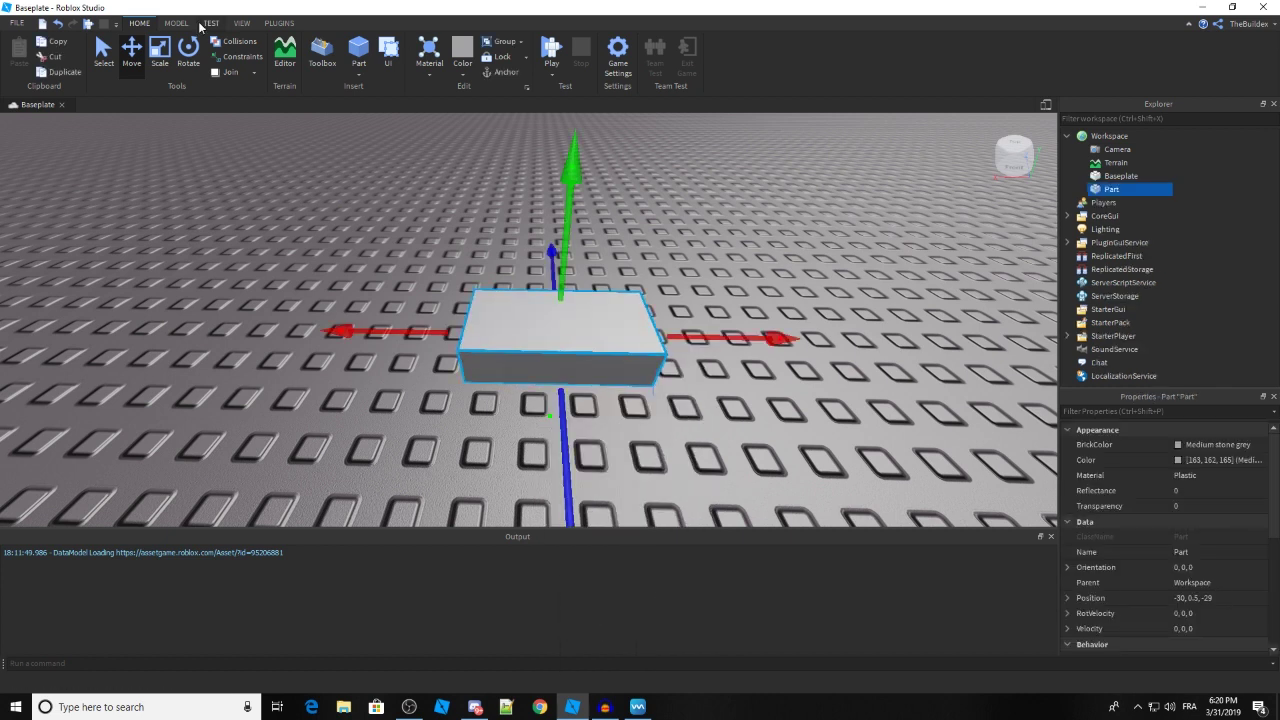
- Stretch the part sideways along its red axis with the Scale tool and delete it
{"action": "left_click", "coordinate": [160, 50]}
{"action": "left_click_drag", "start_coordinate": [370, 328], "coordinate": [250, 330]}
{"action": "key", "text": "Delete"}
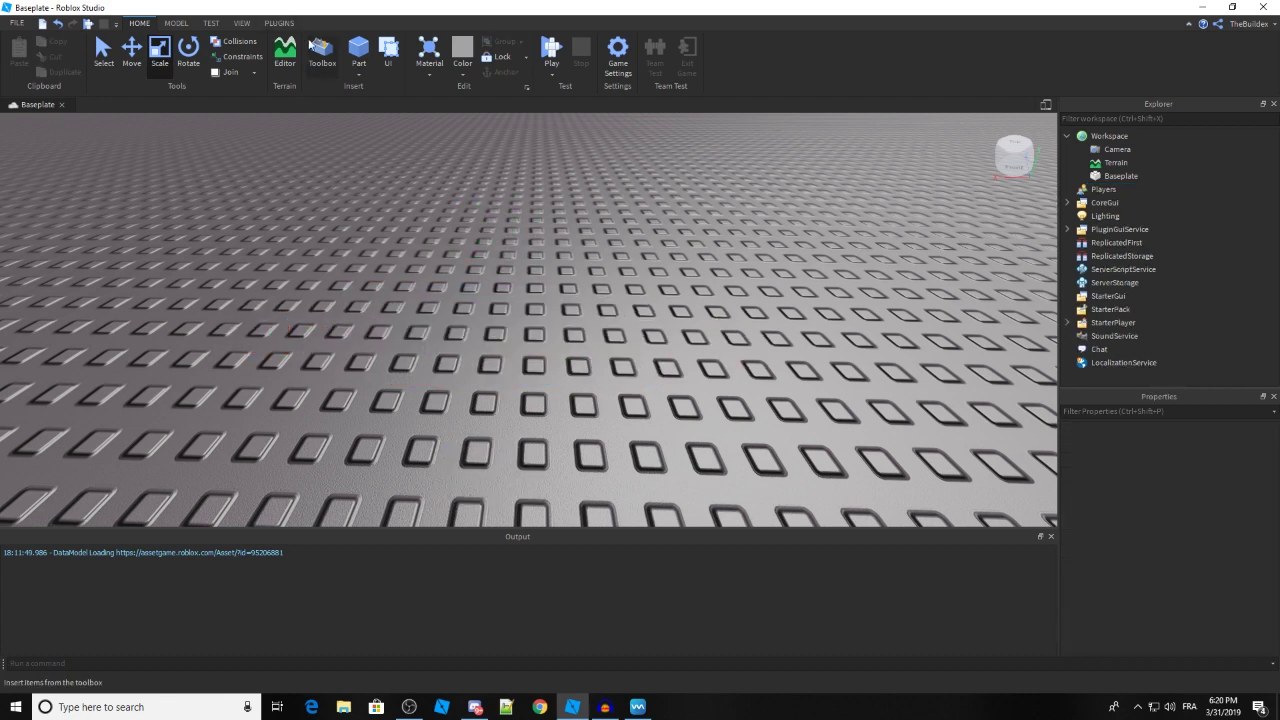
- Reopen the Toolbox, search the marketplace images for "jailbreak", and try the first JAILBREAK image on the baseplate before undoing it
{"action": "left_click", "coordinate": [322, 55]}
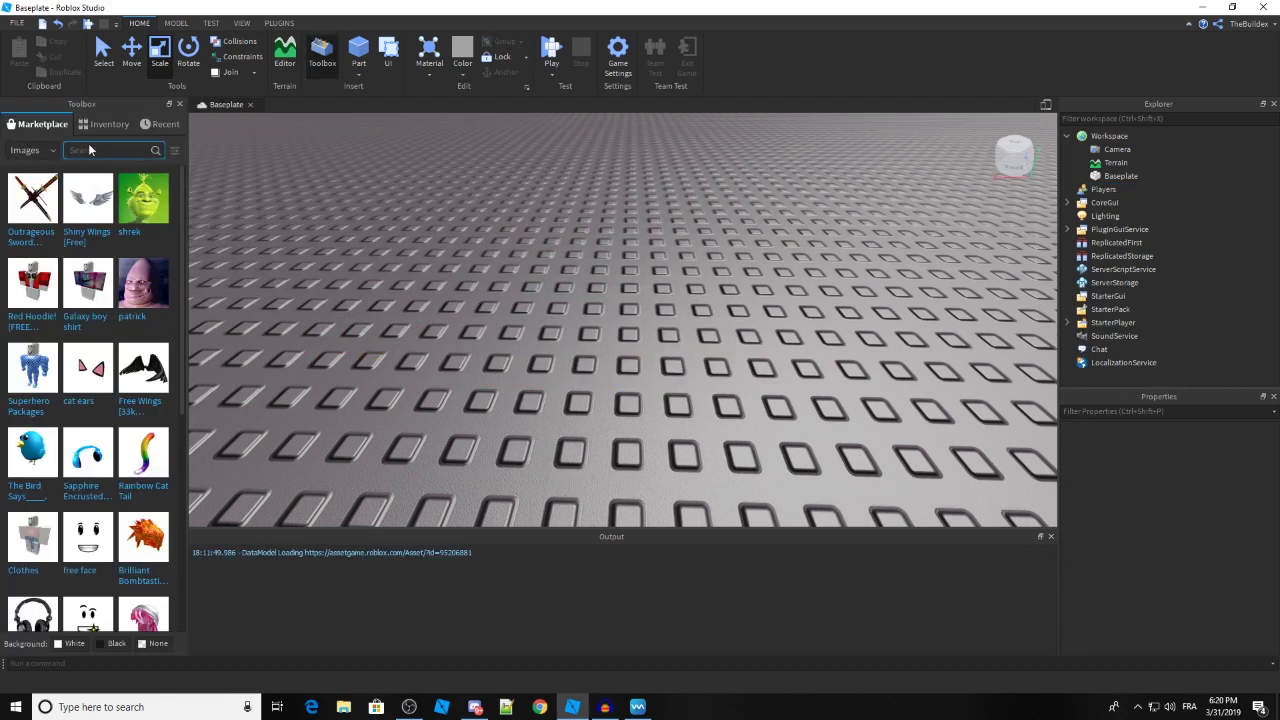
{"action": "type", "text": "jailbreak"}
{"action": "key", "text": "Return"}
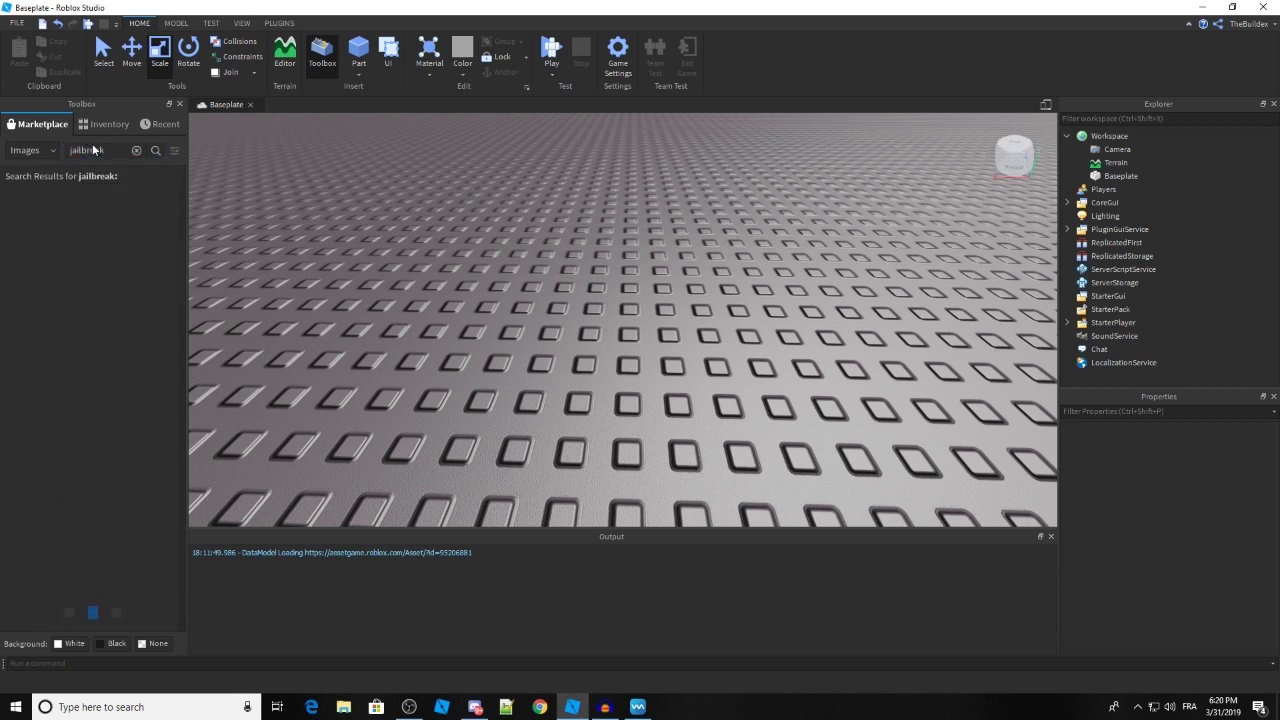
{"action": "left_click_drag", "start_coordinate": [41, 222], "coordinate": [655, 229]}
{"action": "left_click", "coordinate": [58, 23]}
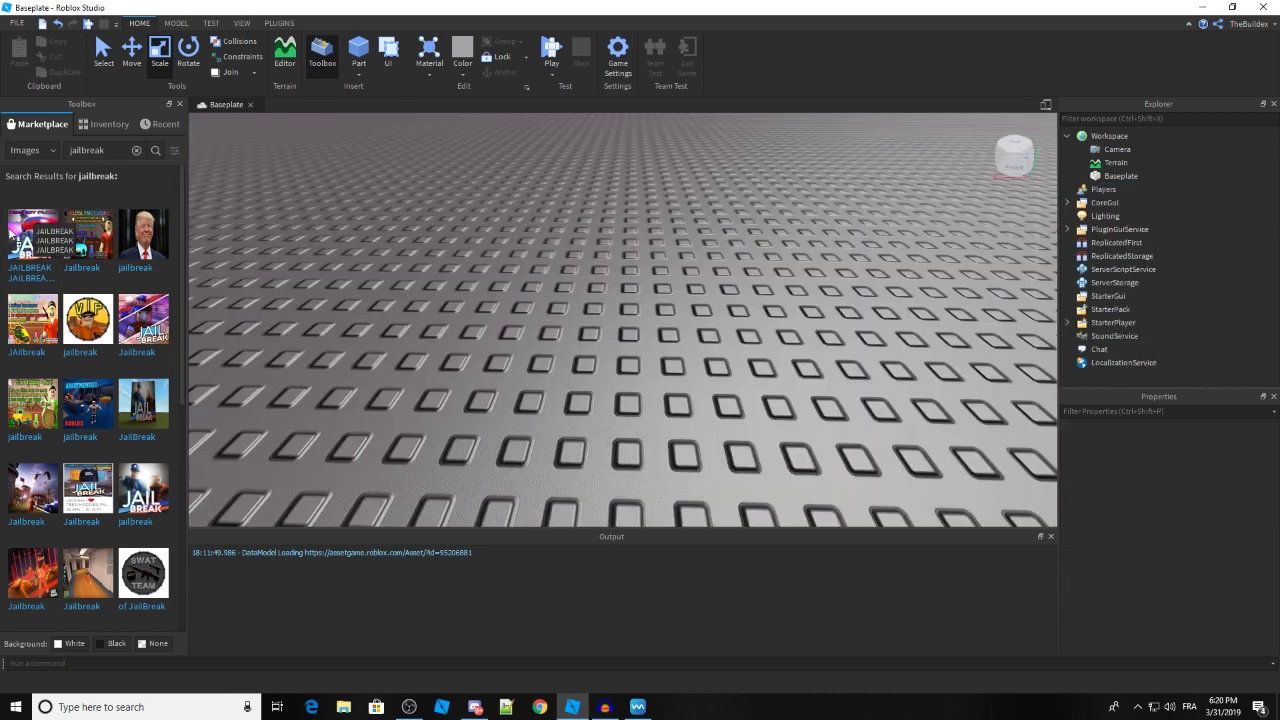
- Switch the Toolbox marketplace from Images to Models and search for "jailbreak"
{"action": "left_click", "coordinate": [54, 150]}
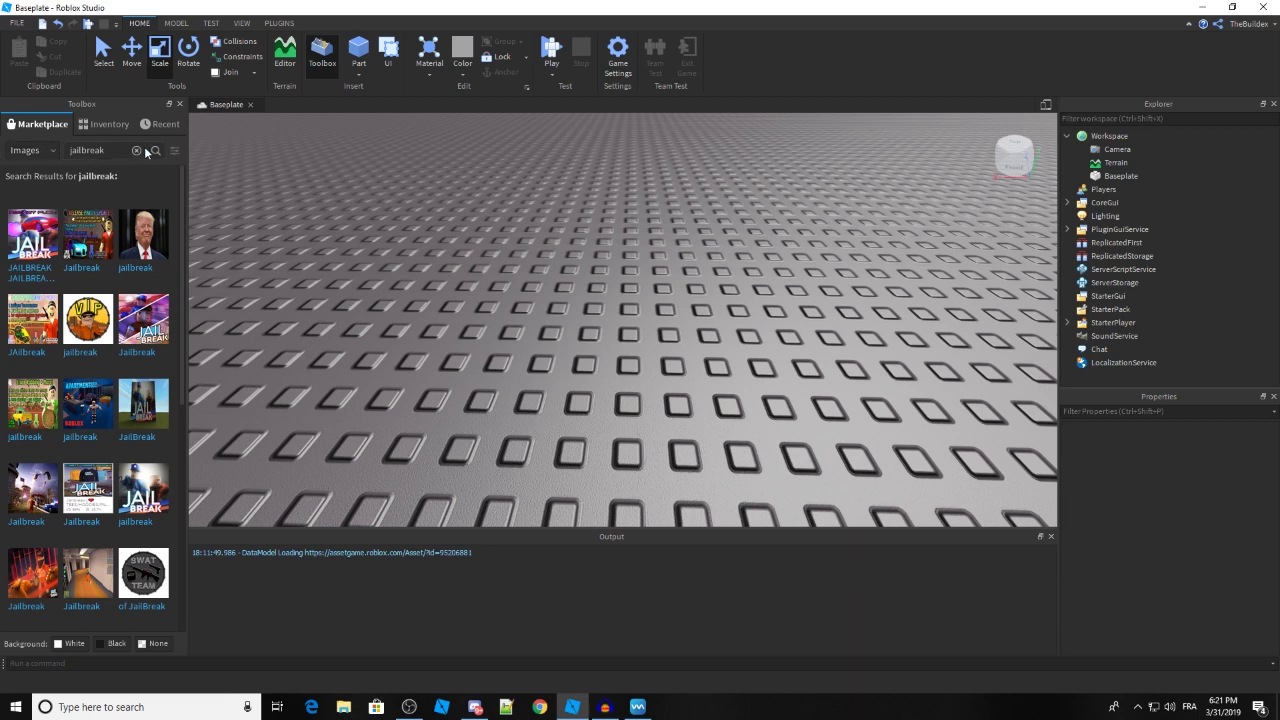
{"action": "left_click", "coordinate": [138, 150]}
{"action": "left_click", "coordinate": [14, 154]}
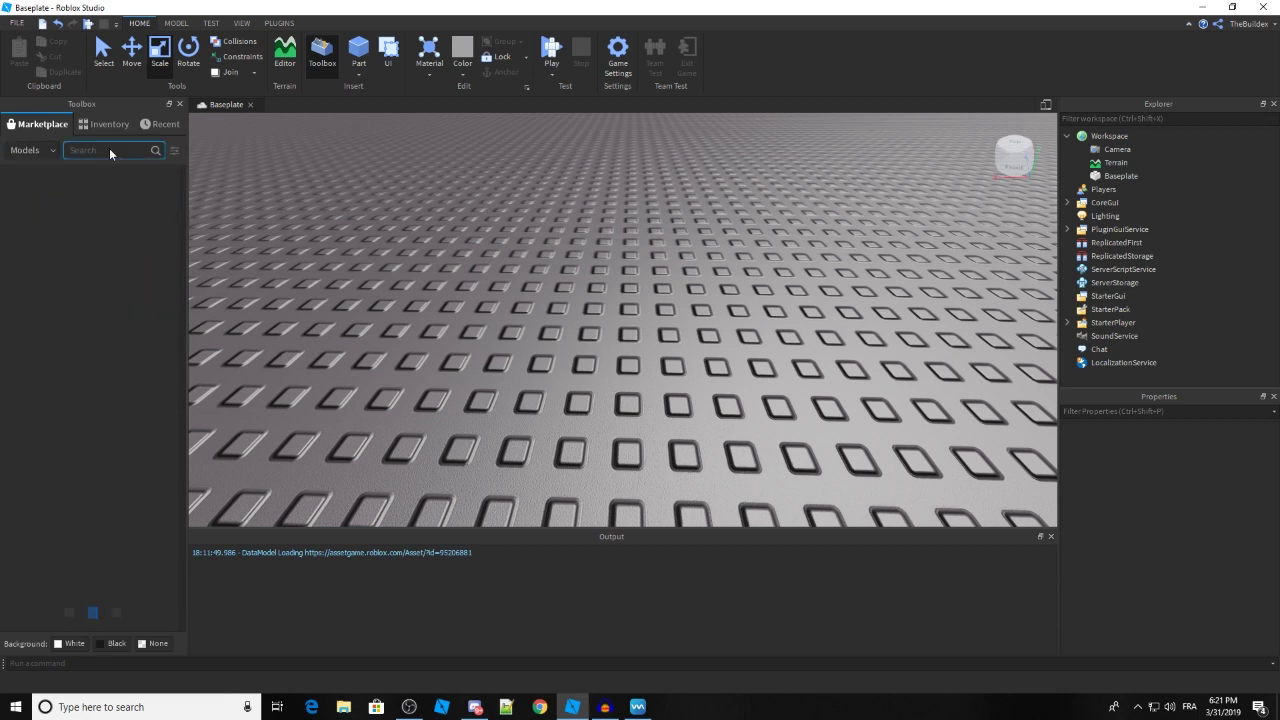
{"action": "type", "text": "jailbreak"}
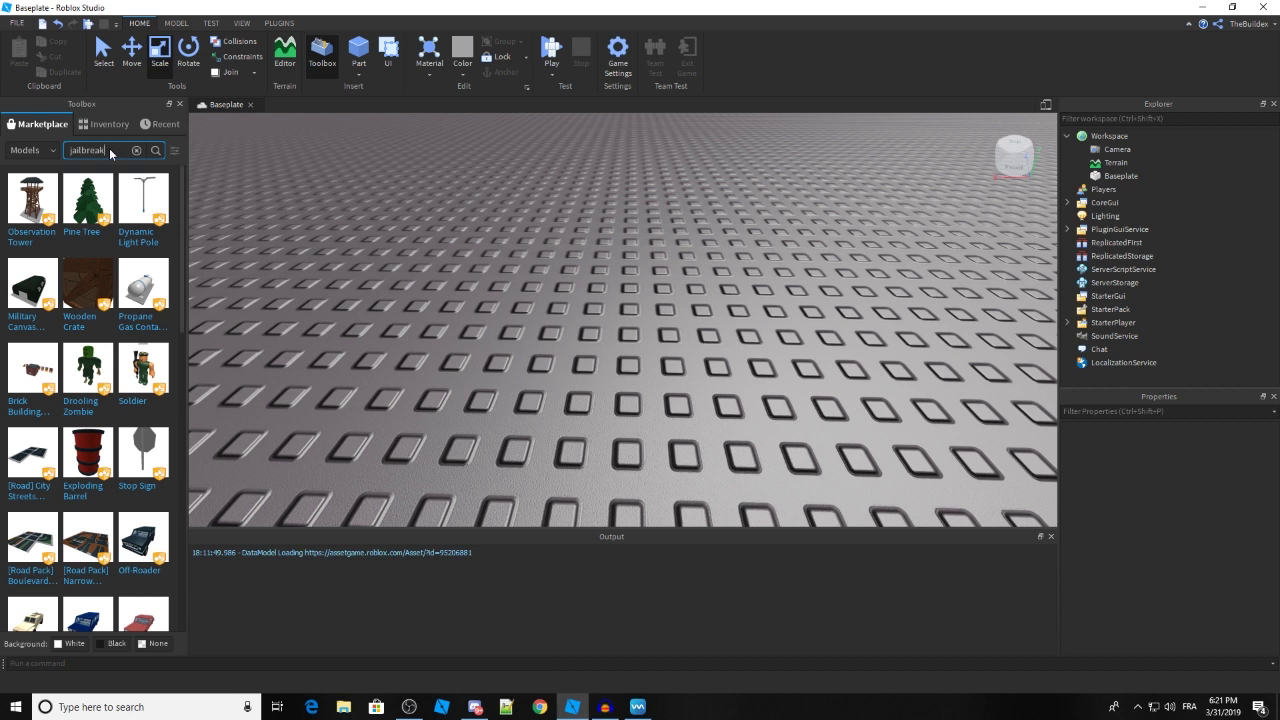
{"action": "key", "text": "Return"}
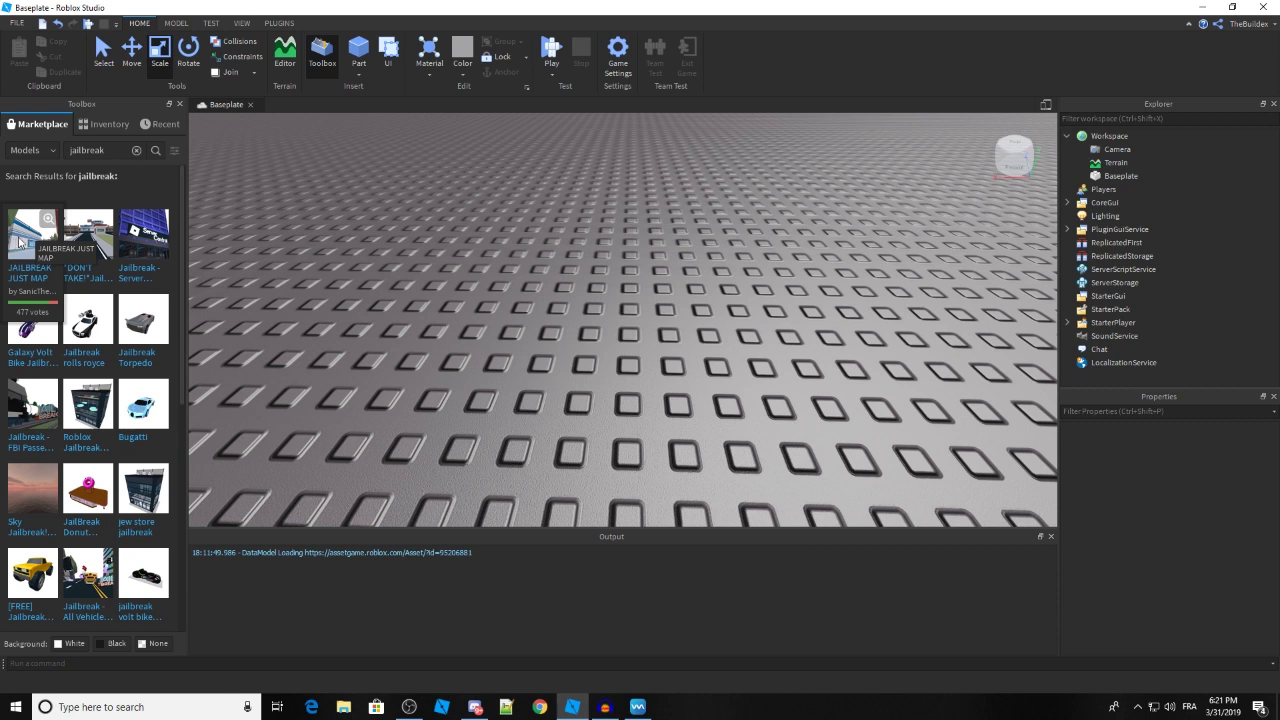
- Insert the JAILBREAK JUST MAP model into the workspace and close the Toolbox
{"action": "left_click_drag", "start_coordinate": [746, 234], "coordinate": [741, 231]}
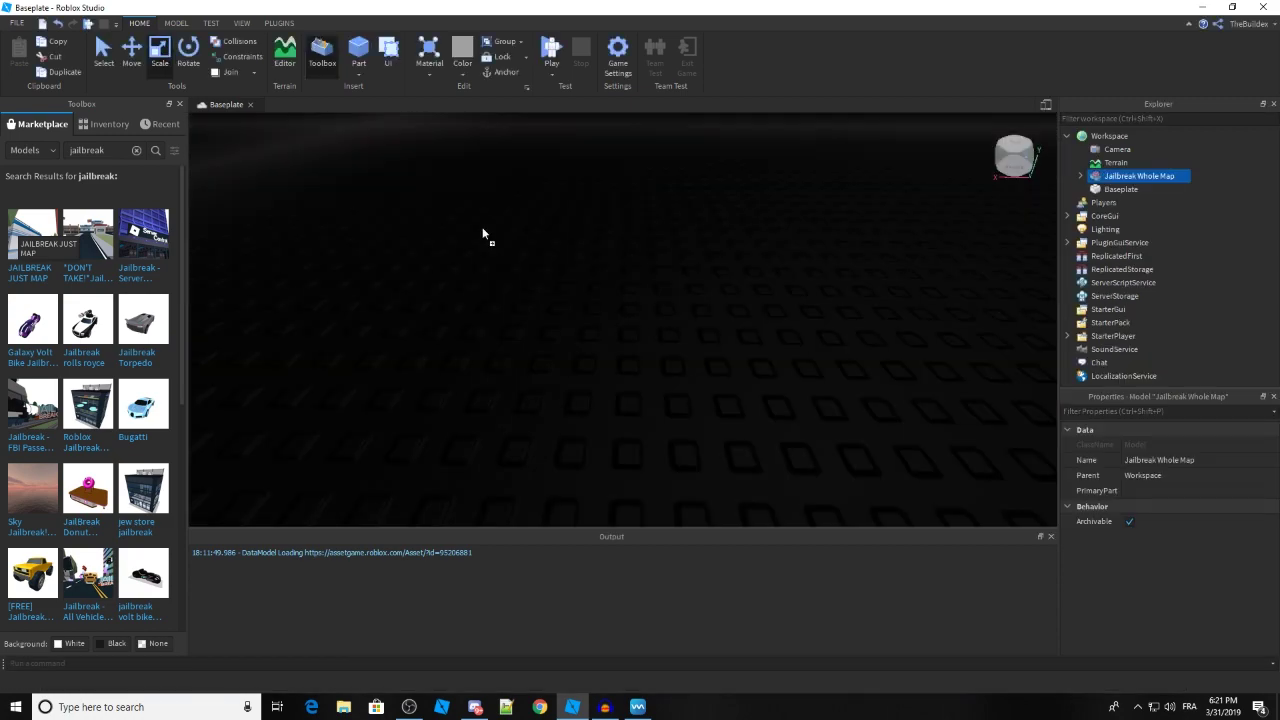
{"action": "right_click_drag", "start_coordinate": [557, 208], "coordinate": [545, 238]}
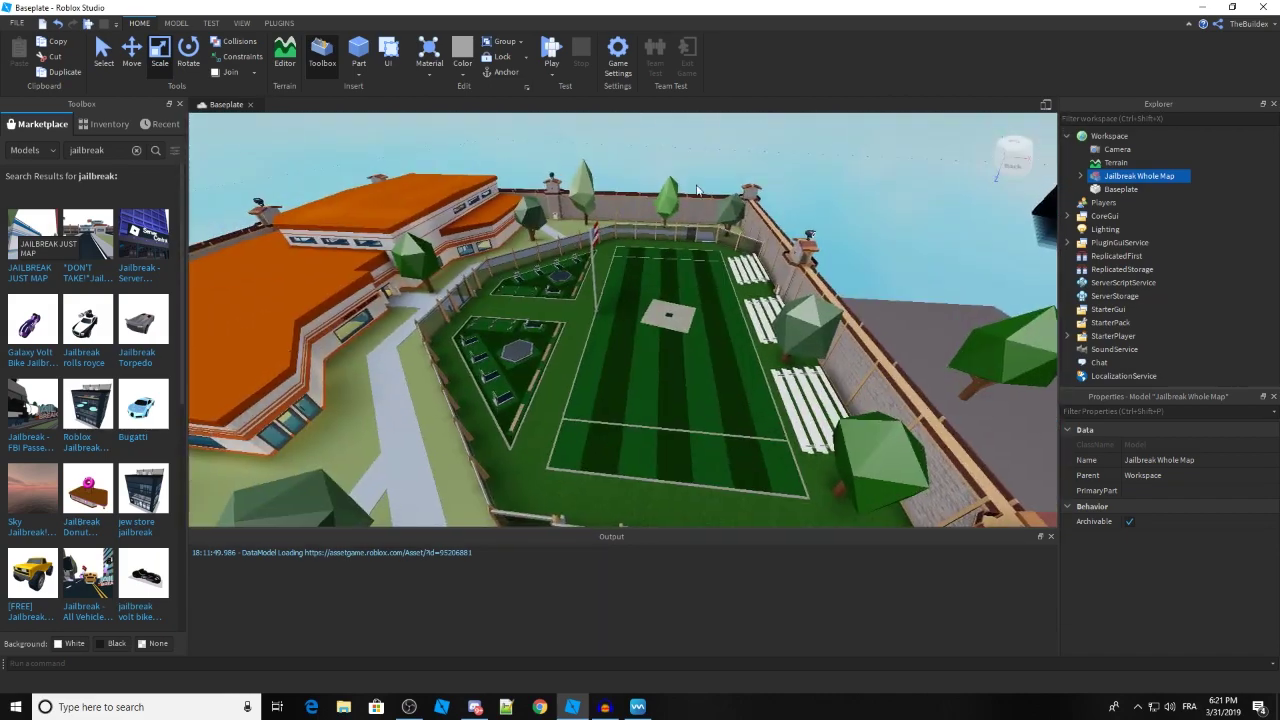
{"action": "left_click", "coordinate": [176, 105]}
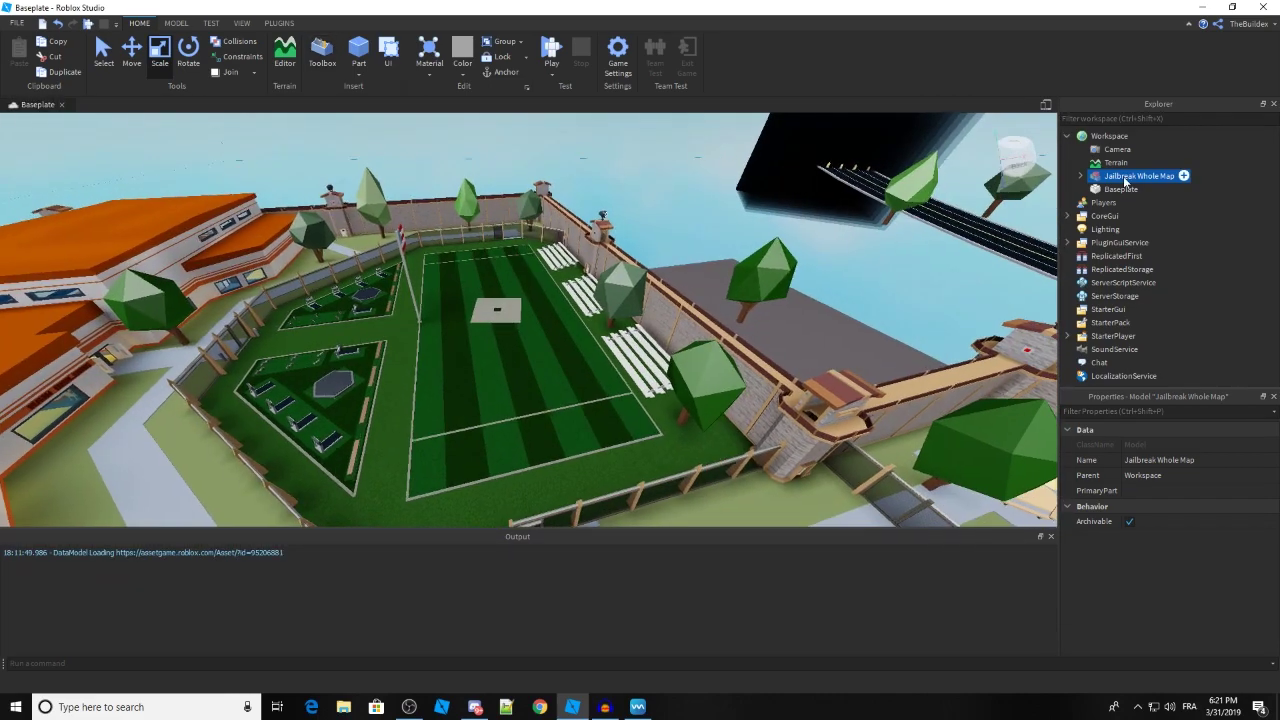
- Try deleting the Baseplate from beneath the Jailbreak map, and undo the deletion
{"action": "left_click", "coordinate": [1110, 189]}
{"action": "key", "text": "Delete"}
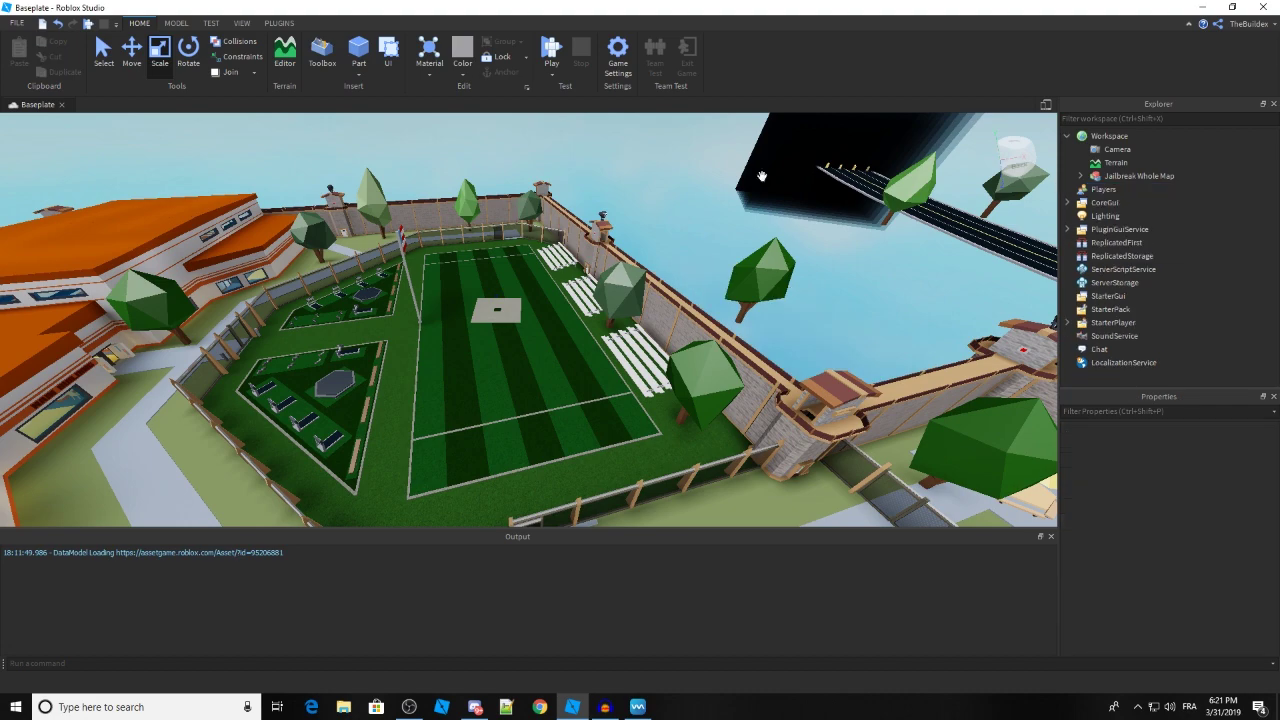
{"action": "right_click_drag", "start_coordinate": [577, 216], "coordinate": [794, 229]}
{"action": "key", "text": "ctrl+z"}
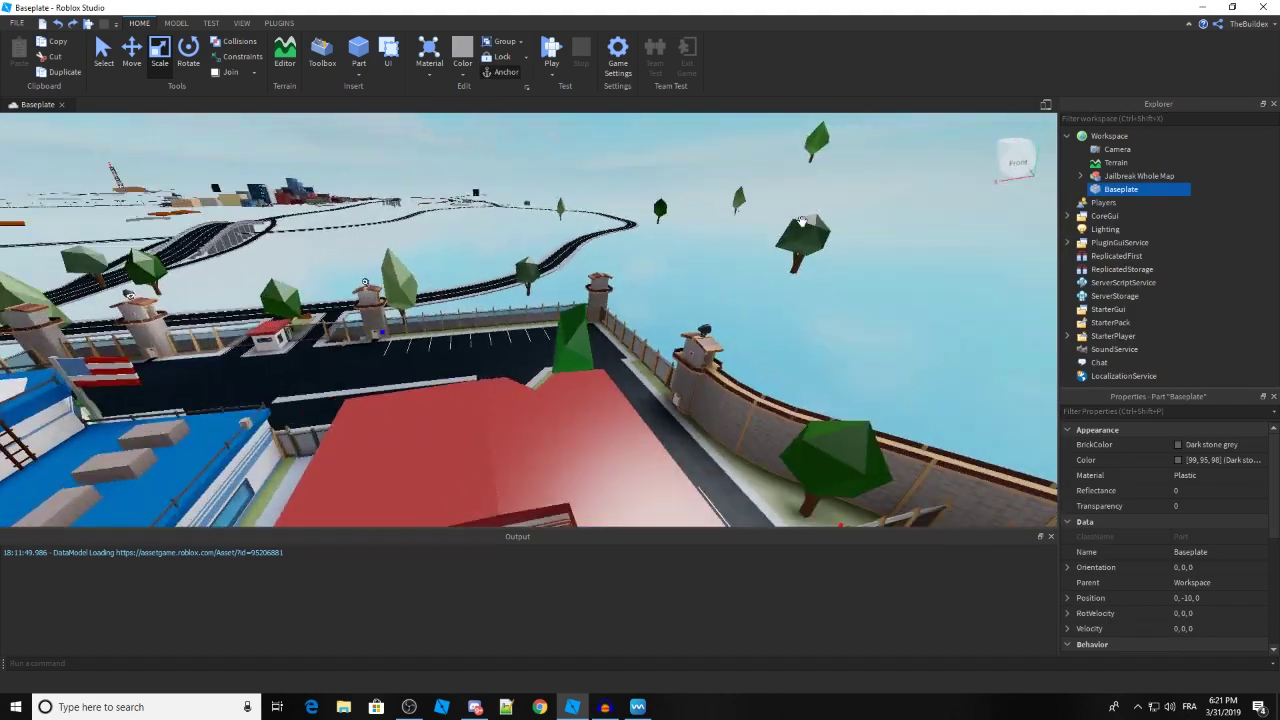
{"action": "left_click", "coordinate": [795, 229]}
{"action": "left_click", "coordinate": [852, 300]}
- Start a Play Here test in the prison parking lot, facing the red-roofed guard booth by the gate
{"action": "right_click_drag", "start_coordinate": [852, 296], "coordinate": [851, 290]}
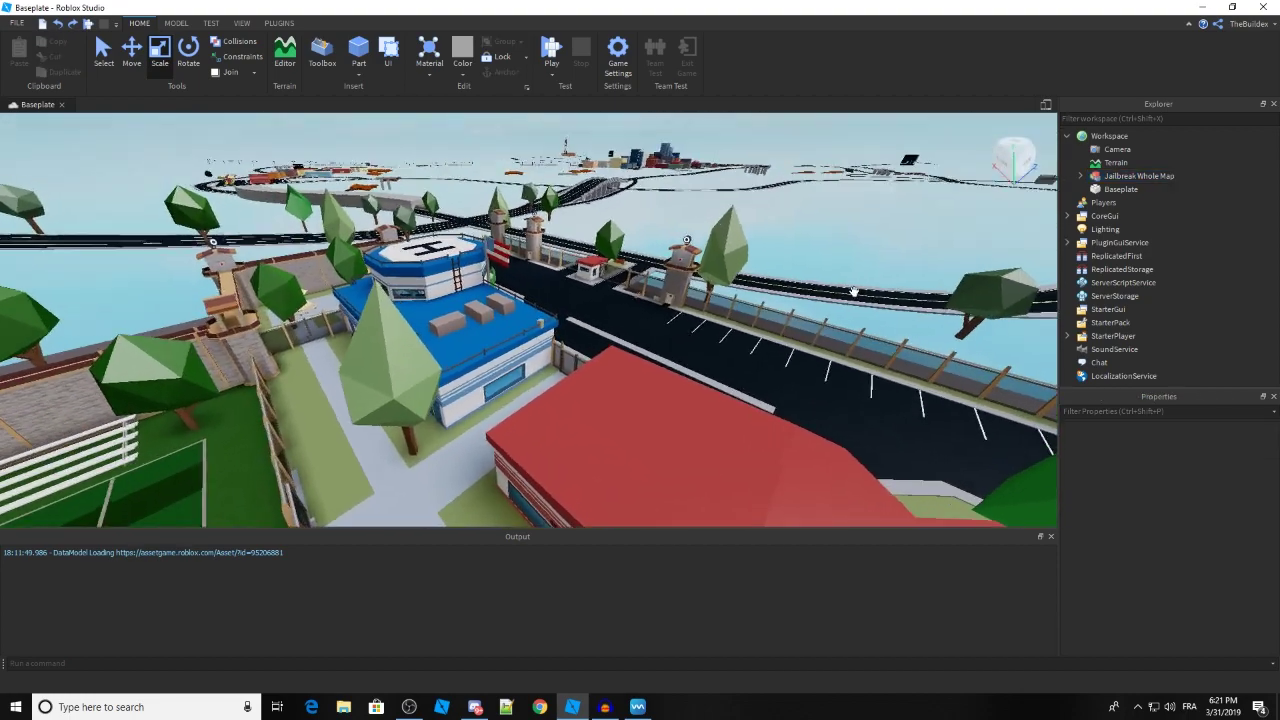
{"action": "scroll", "coordinate": [577, 305], "scroll_direction": "up", "scroll_amount": 5}
{"action": "scroll", "coordinate": [737, 323], "scroll_direction": "up", "scroll_amount": 5}
{"action": "right_click_drag", "start_coordinate": [737, 323], "coordinate": [640, 330]}
{"action": "scroll", "coordinate": [644, 332], "scroll_direction": "up", "scroll_amount": 5}
{"action": "scroll", "coordinate": [620, 300], "scroll_direction": "up", "scroll_amount": 4}
{"action": "scroll", "coordinate": [505, 184], "scroll_direction": "up", "scroll_amount": 1}
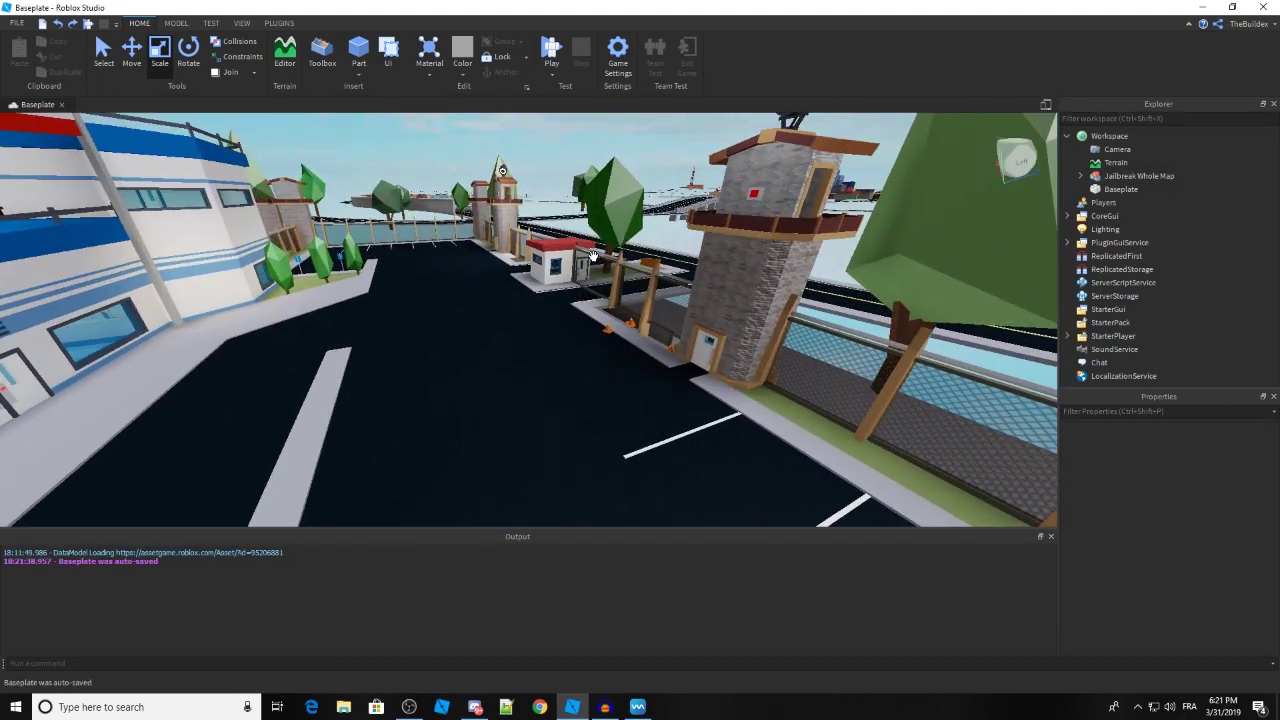
{"action": "scroll", "coordinate": [402, 188], "scroll_direction": "up", "scroll_amount": 4}
{"action": "scroll", "coordinate": [400, 188], "scroll_direction": "down", "scroll_amount": 8}
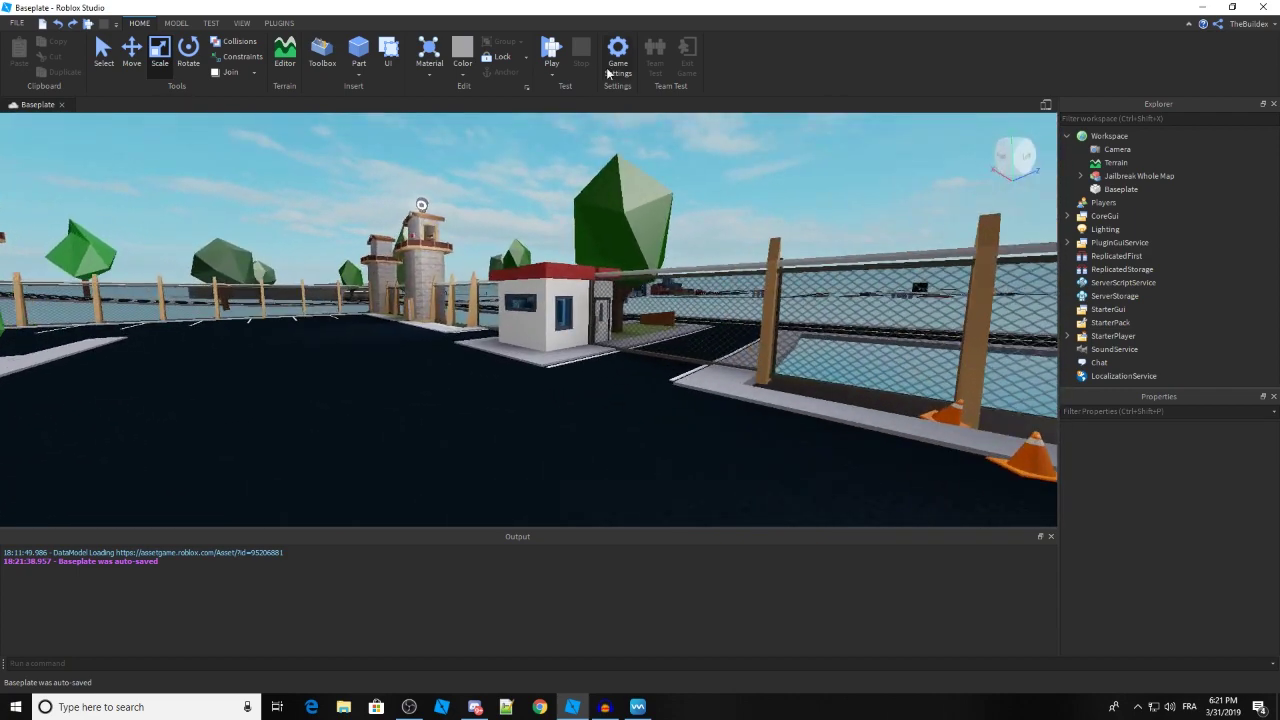
{"action": "left_click", "coordinate": [551, 75]}
{"action": "left_click", "coordinate": [585, 110]}
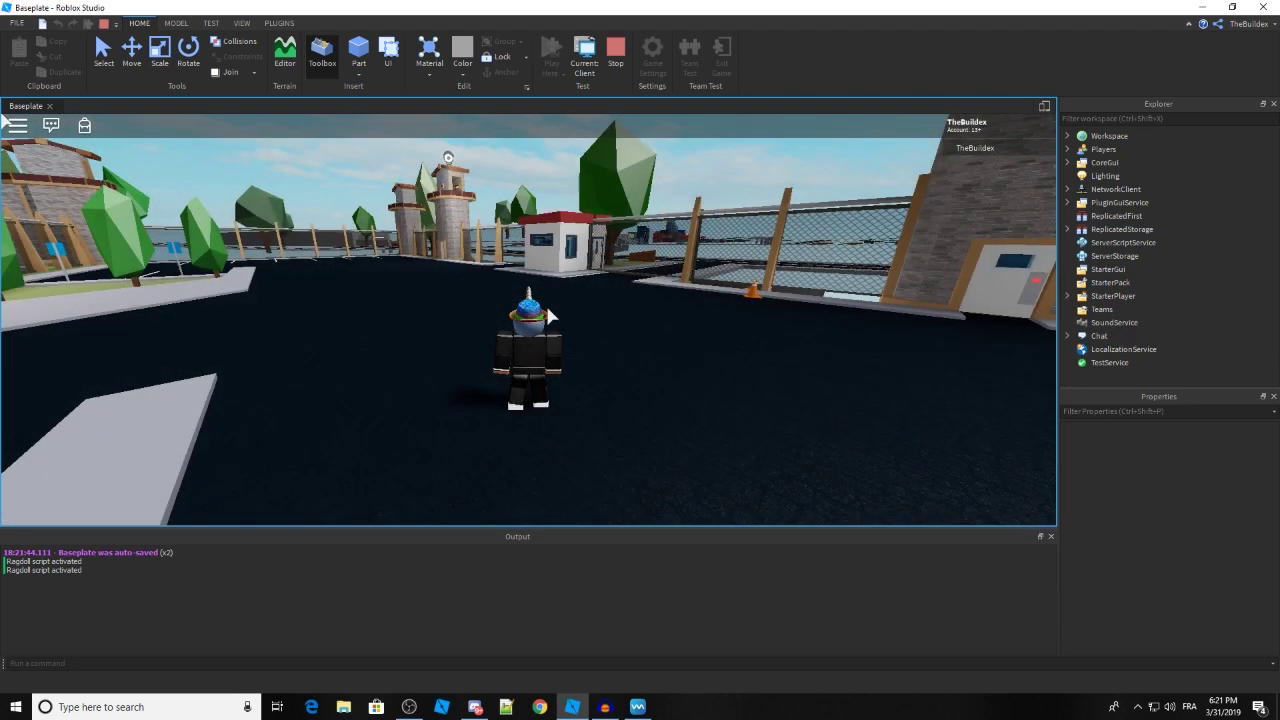
- Walk the avatar past the guard booth and across the parking lot toward the police building, and stop the play test
{"action": "key", "text": "w"}
{"action": "right_click_drag", "start_coordinate": [548, 311], "coordinate": [551, 310]}
{"action": "key", "text": "w"}
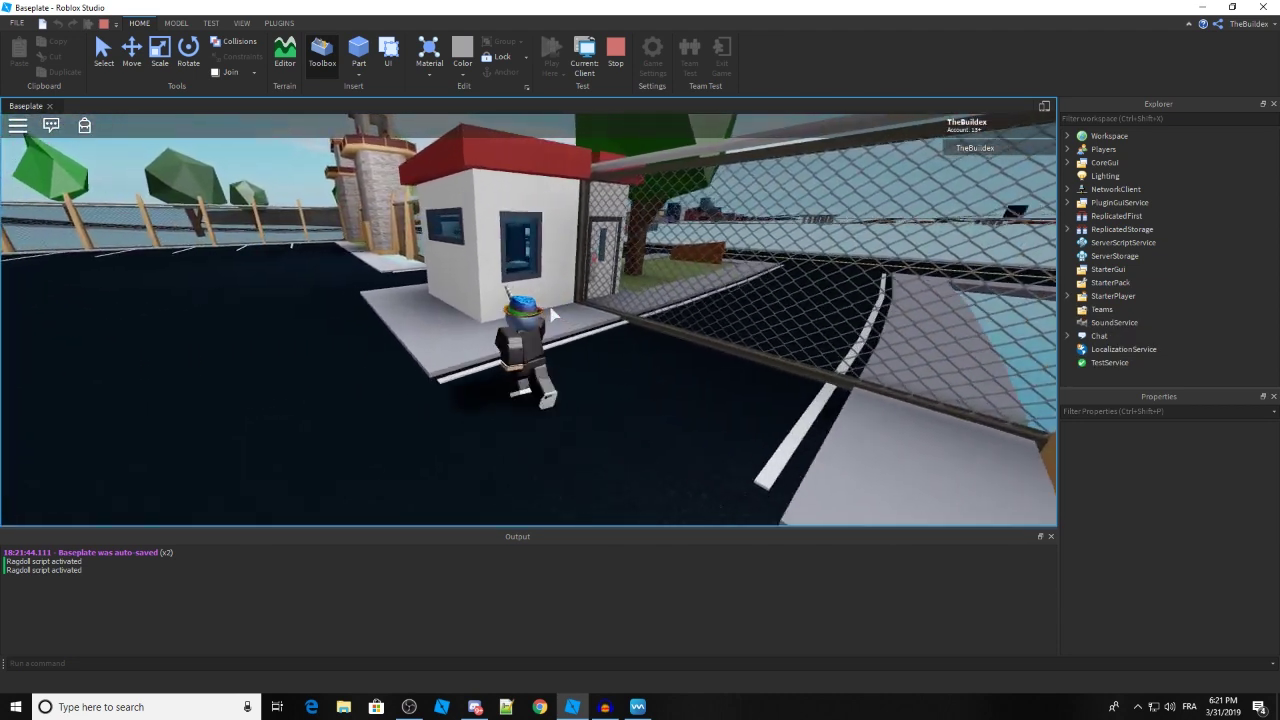
{"action": "key", "text": "w"}
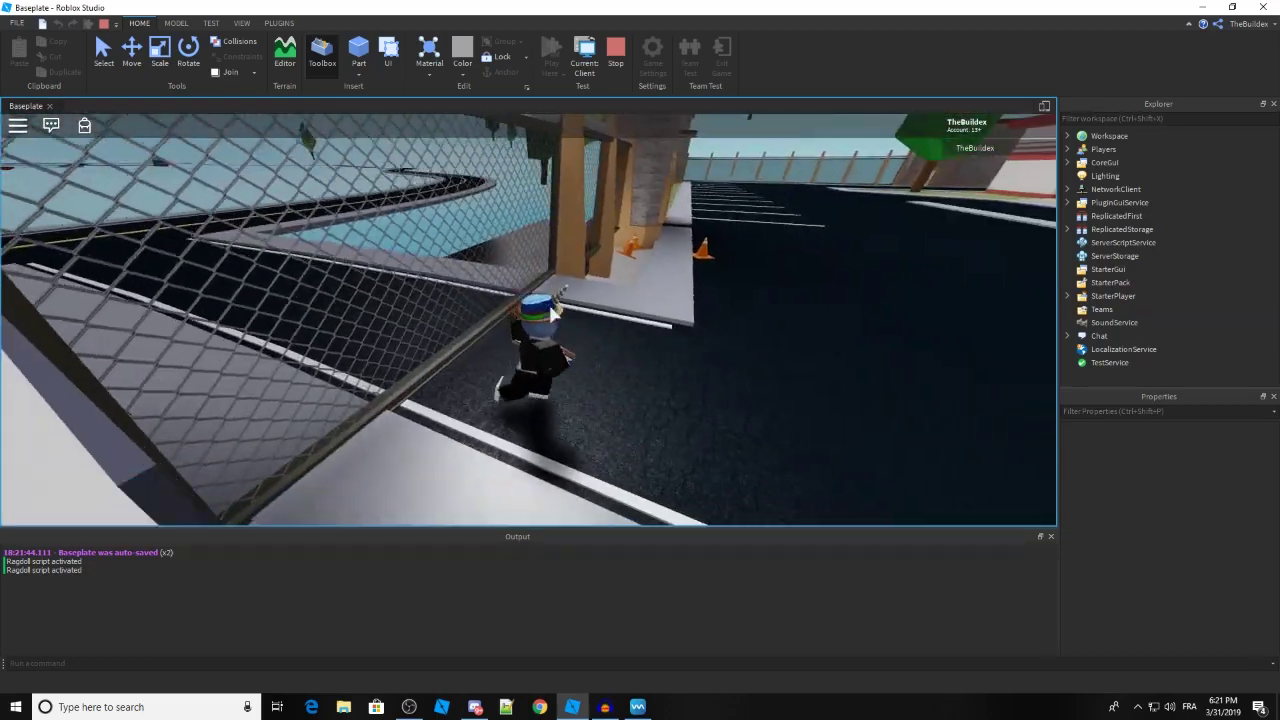
{"action": "key", "text": "w"}
{"action": "right_click_drag", "start_coordinate": [551, 309], "coordinate": [551, 315]}
{"action": "key", "text": "w"}
{"action": "key", "text": "w"}
{"action": "key", "text": "d"}
{"action": "key", "text": "w"}
{"action": "right_click_drag", "start_coordinate": [472, 321], "coordinate": [446, 335]}
{"action": "key", "text": "w"}
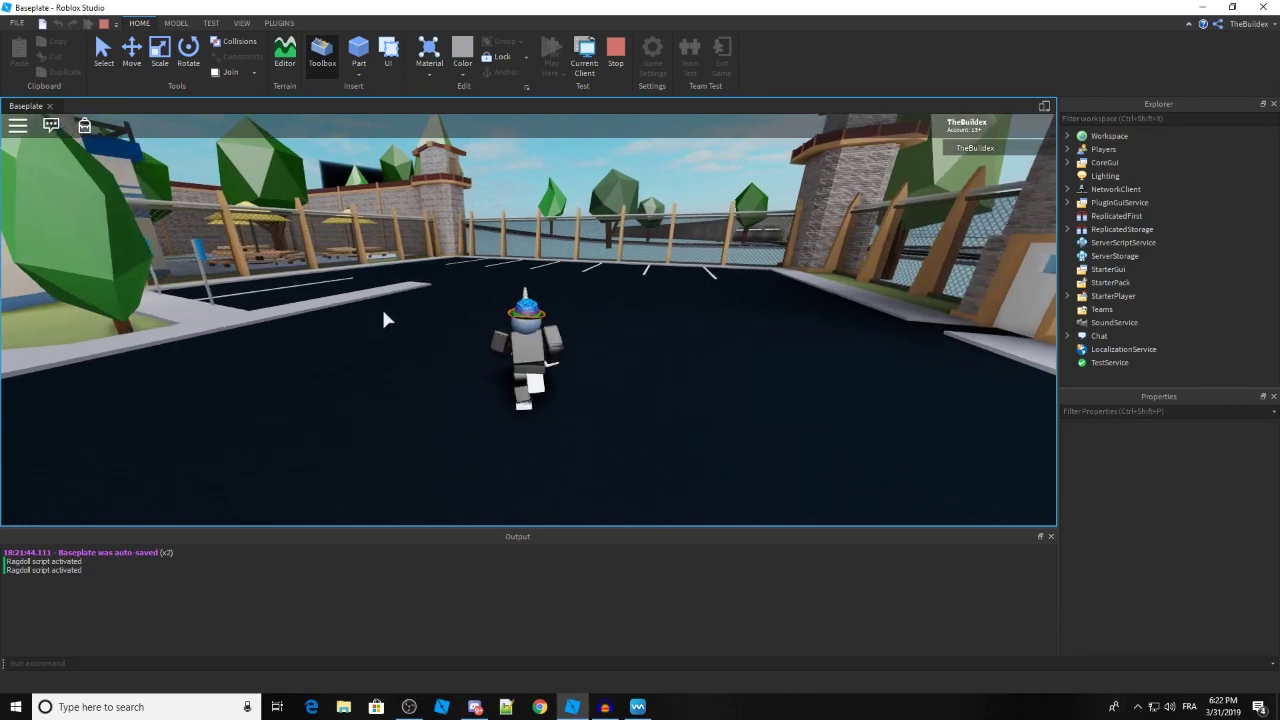
{"action": "key", "text": "w"}
{"action": "right_click_drag", "start_coordinate": [364, 304], "coordinate": [364, 304]}
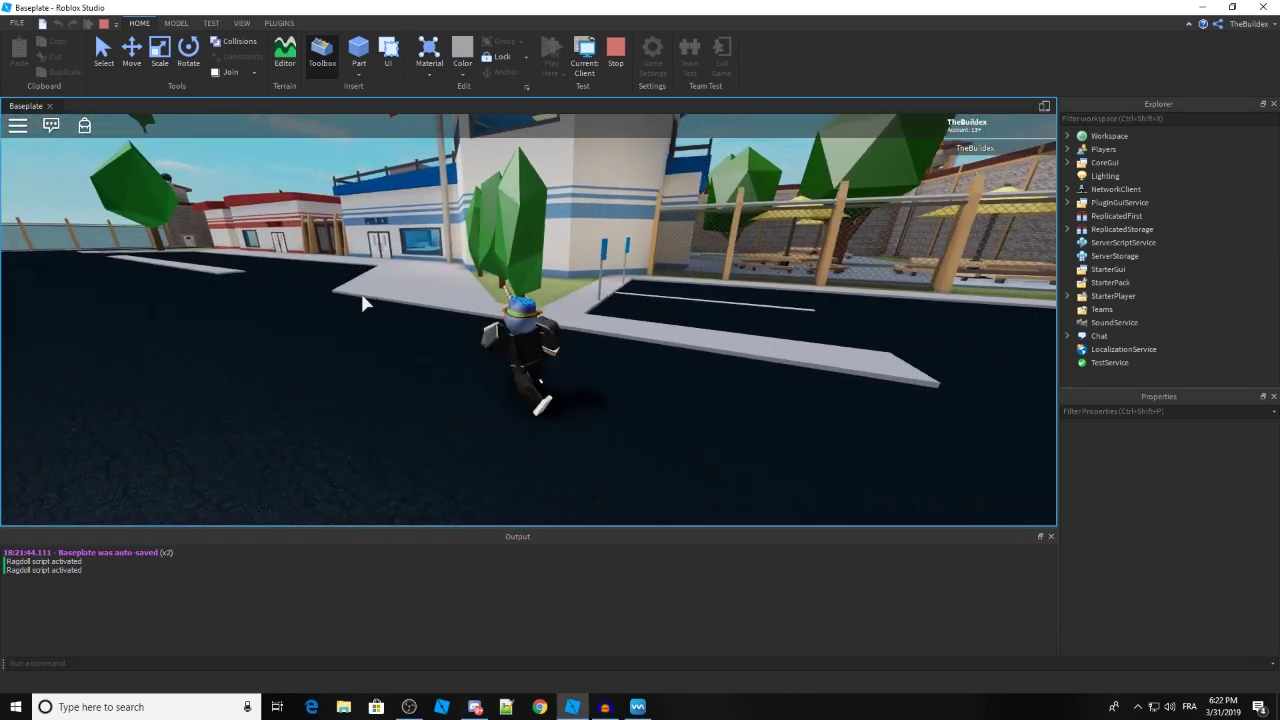
{"action": "key", "text": "w"}
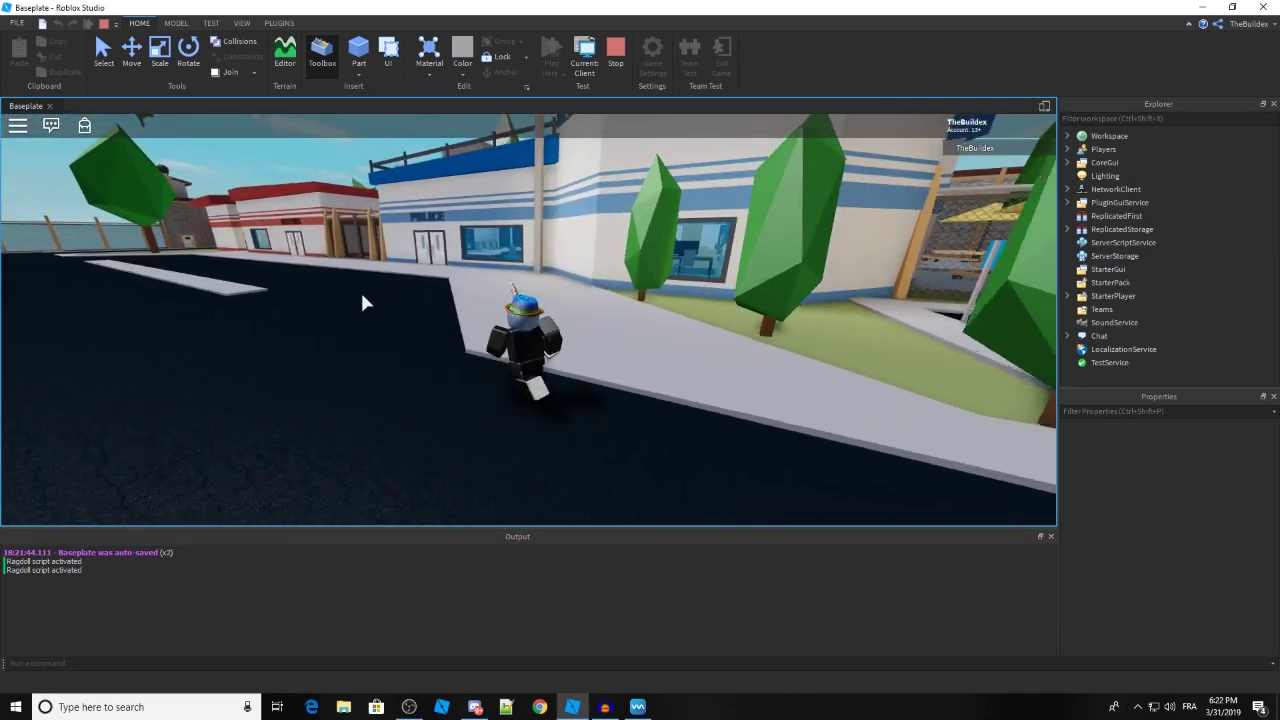
{"action": "left_click", "coordinate": [614, 52]}
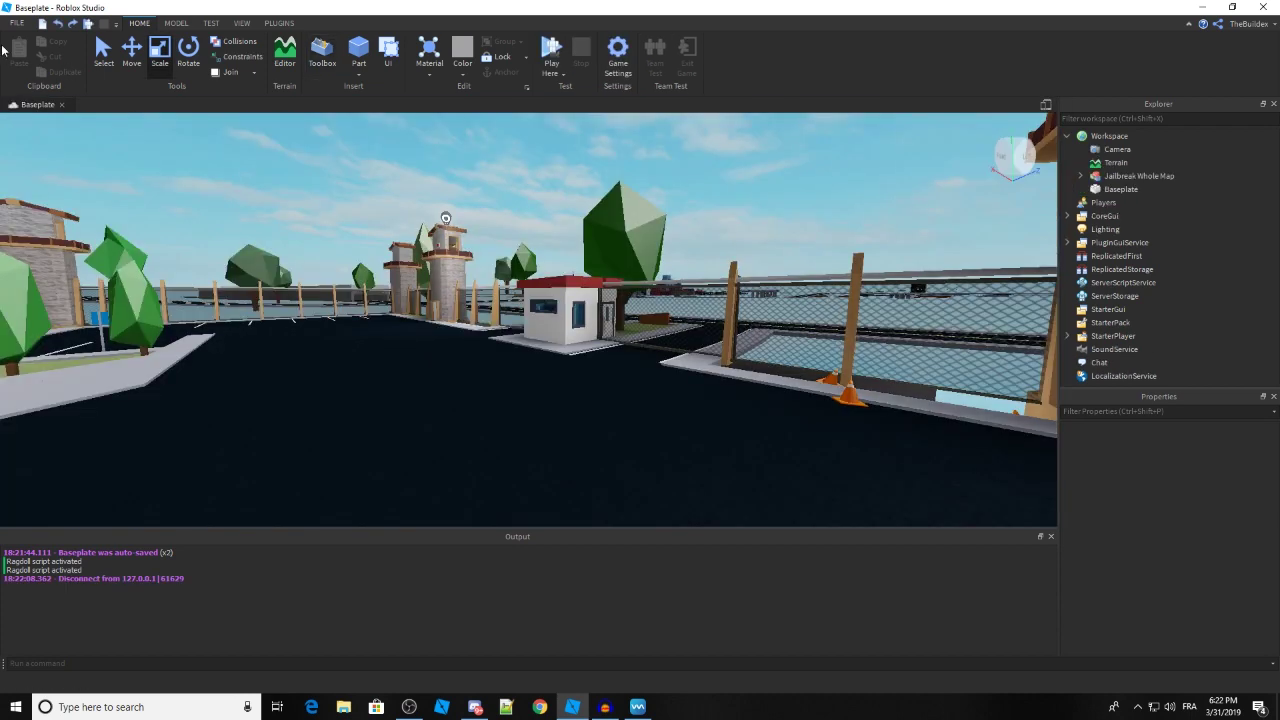
- Examine the Jailbreak map in the editor, from the roads outside the gate to an overview of the prison on the baseplate
{"action": "left_click", "coordinate": [16, 22]}
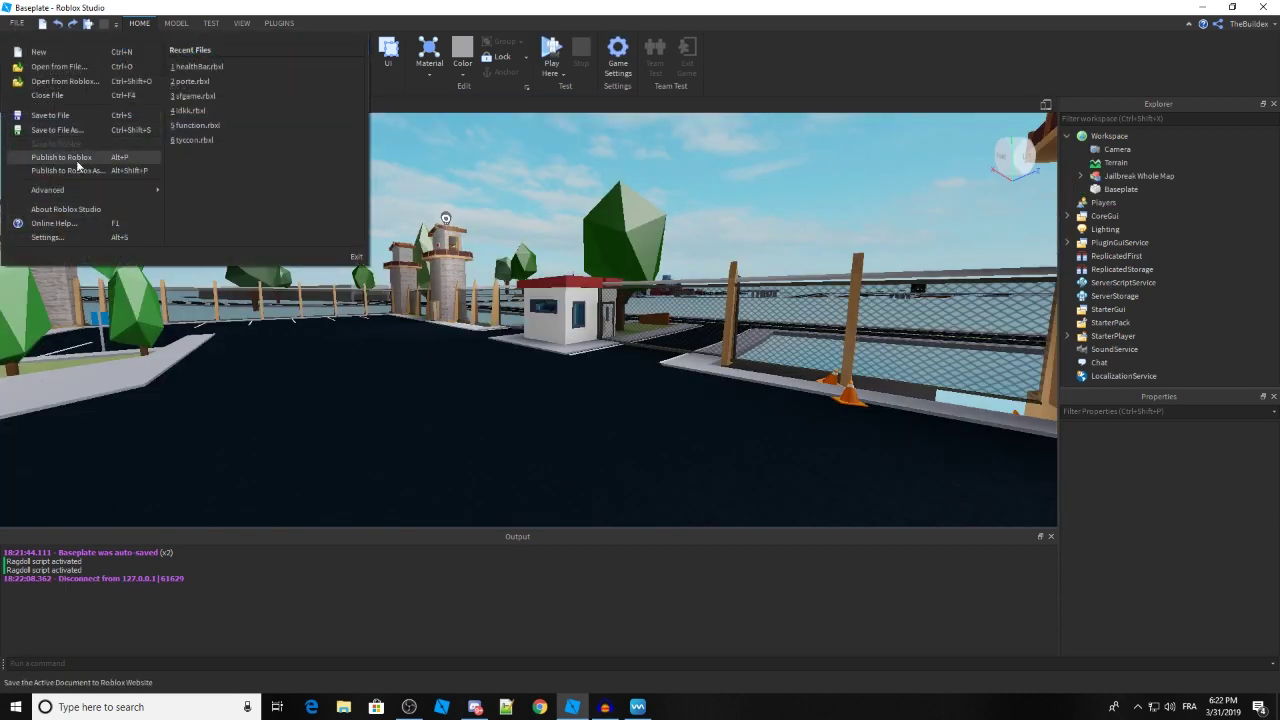
{"action": "left_click", "coordinate": [656, 264]}
{"action": "key", "text": "w"}
{"action": "right_click_drag", "start_coordinate": [581, 211], "coordinate": [581, 211]}
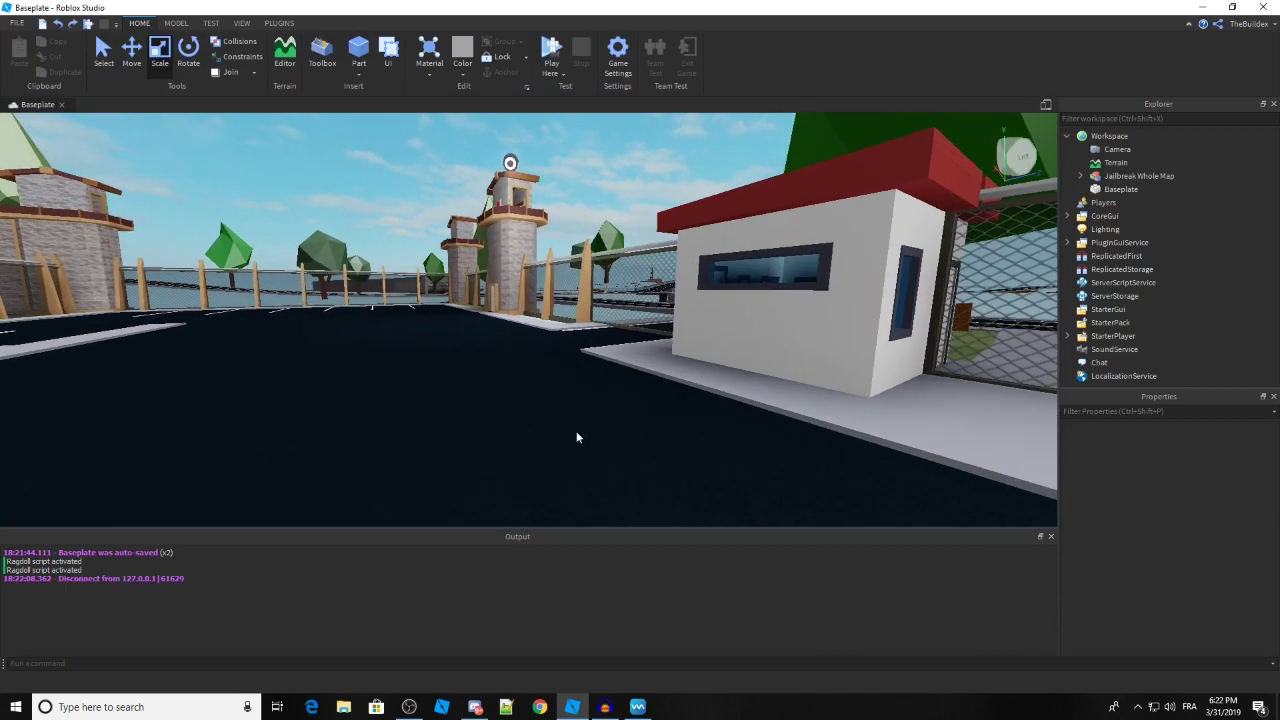
{"action": "right_click_drag", "start_coordinate": [576, 431], "coordinate": [576, 431]}
{"action": "key", "text": "a"}
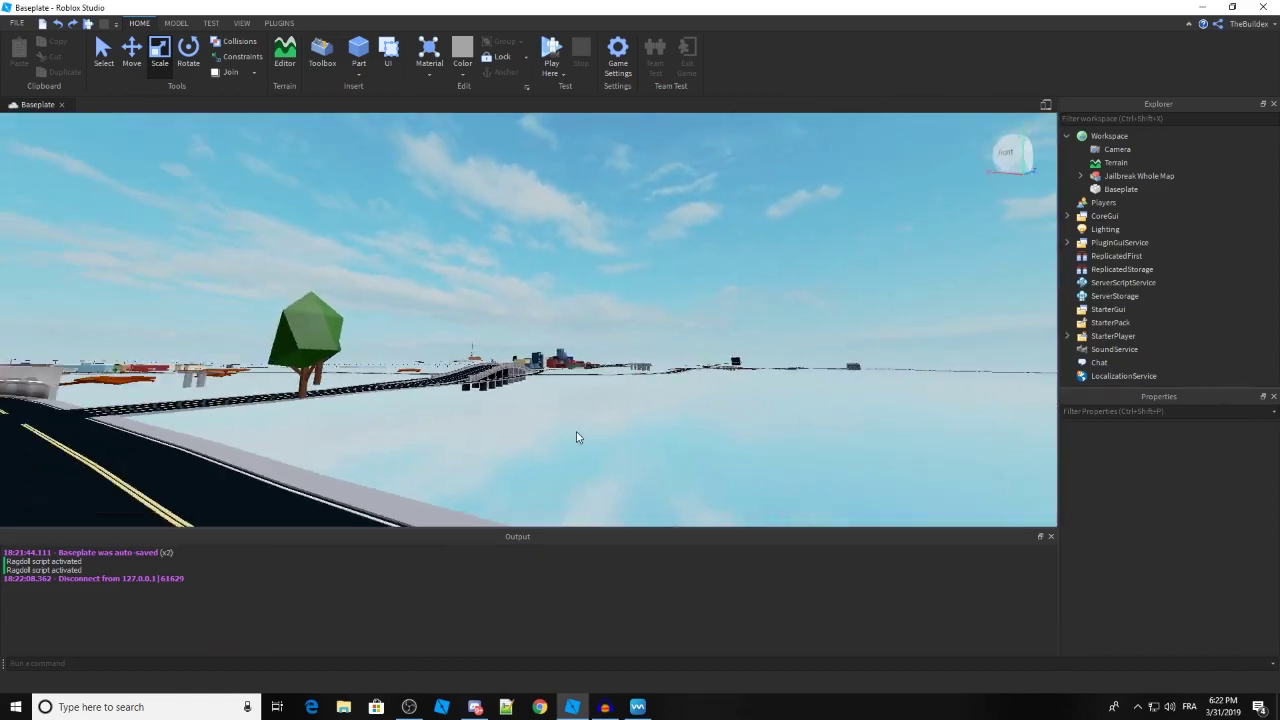
{"action": "key", "text": "w"}
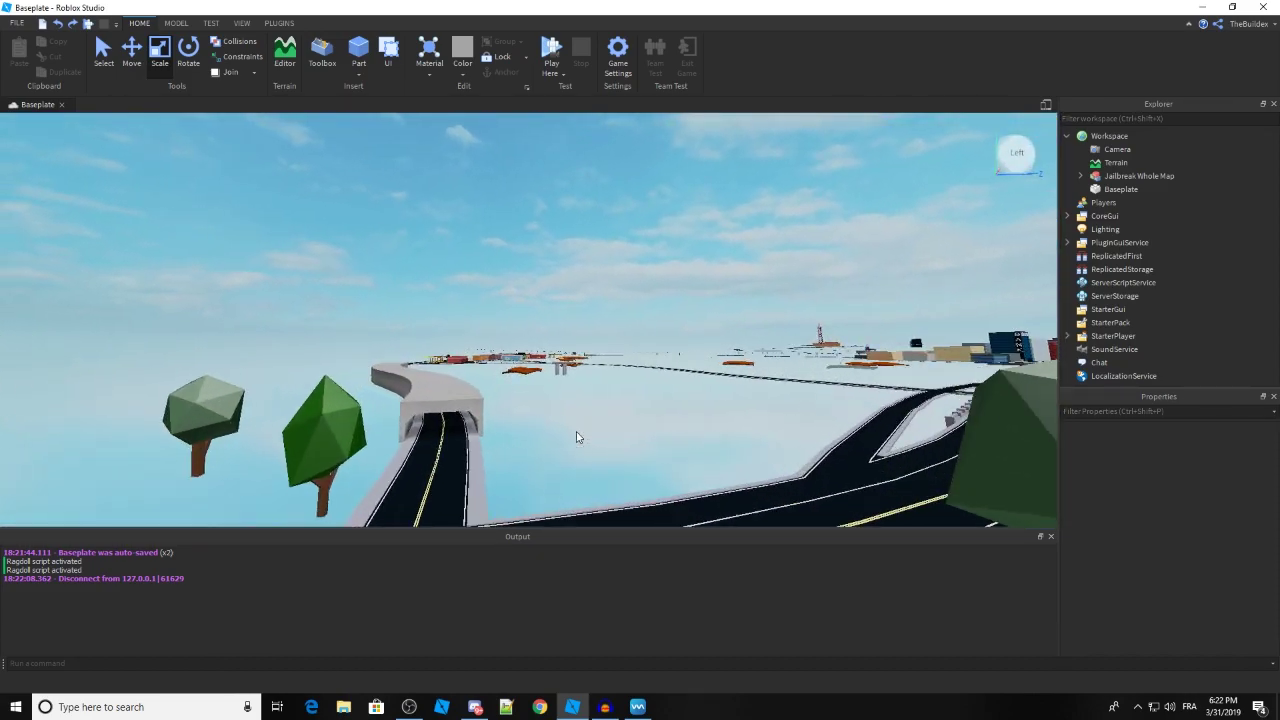
{"action": "right_click_drag", "start_coordinate": [576, 431], "coordinate": [578, 428]}
{"action": "key", "text": "s"}
{"action": "key", "text": "s"}
{"action": "key", "text": "d"}
{"action": "right_click_drag", "start_coordinate": [596, 316], "coordinate": [596, 316]}
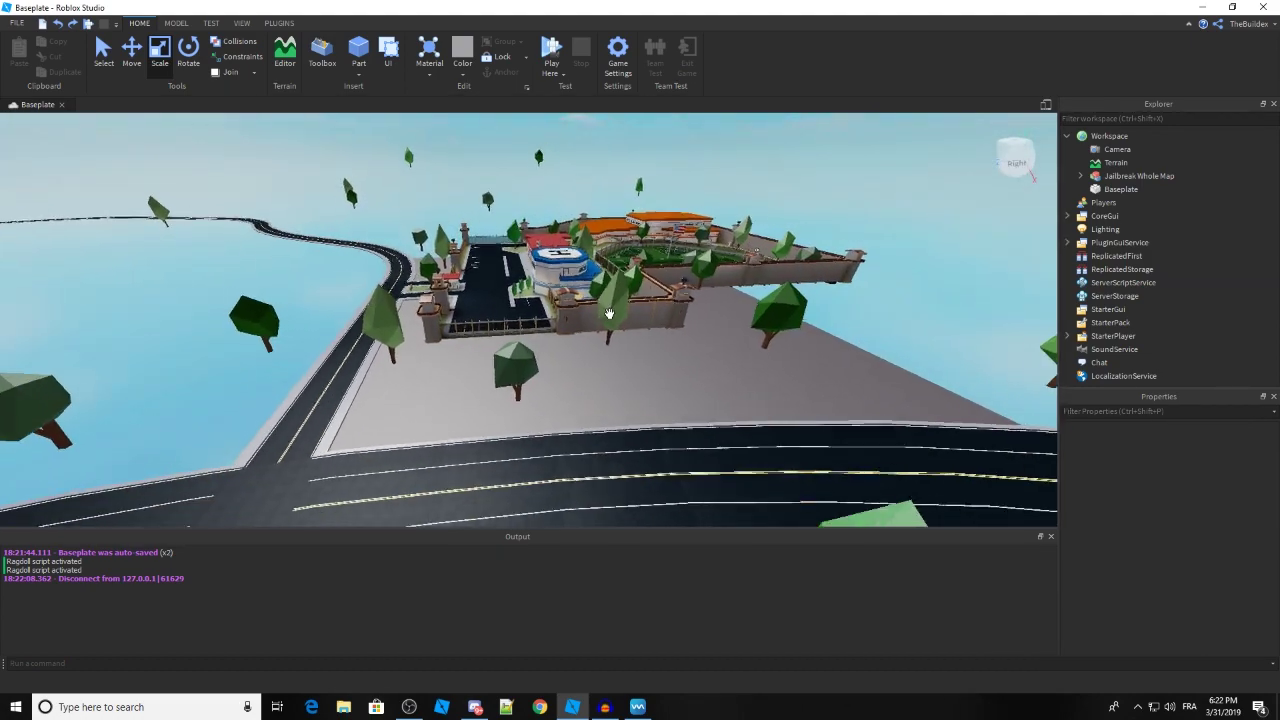
{"action": "key", "text": "d"}
{"action": "key", "text": "w"}
{"action": "key", "text": "w"}
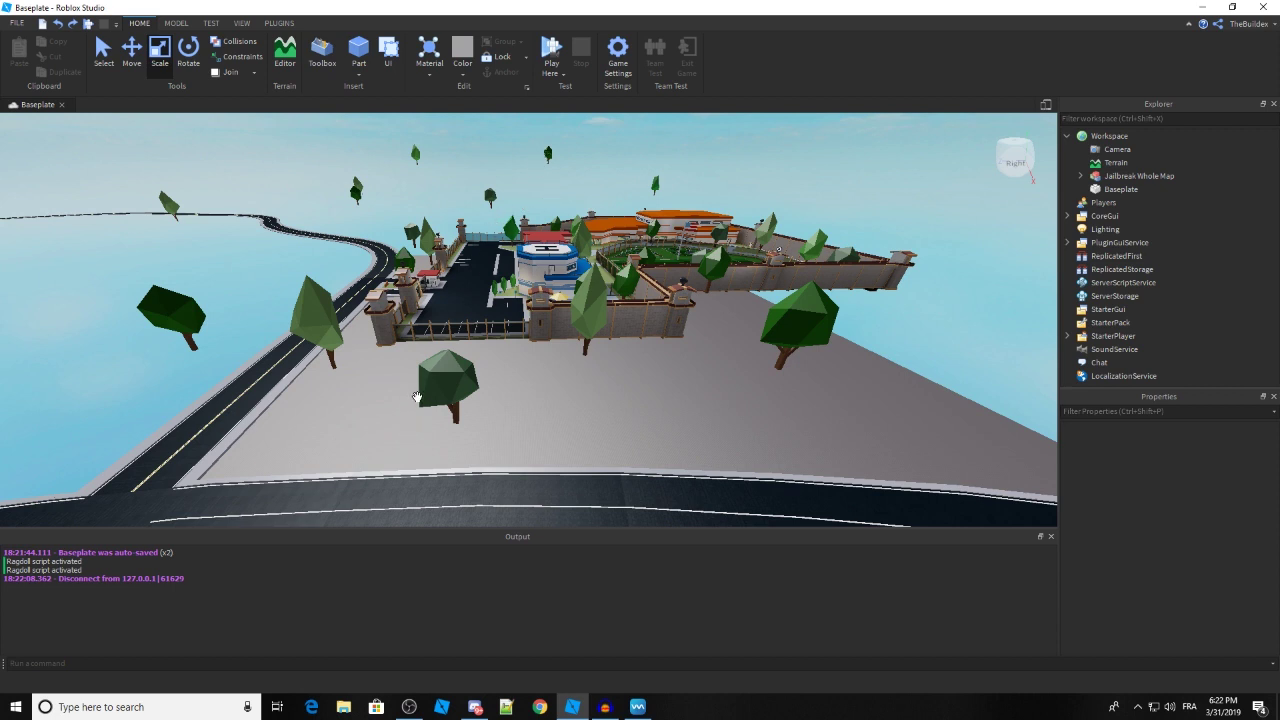
- Bring up the dialog for saving the place to a file under a chosen name, and dismiss it without saving
{"action": "left_click", "coordinate": [17, 23]}
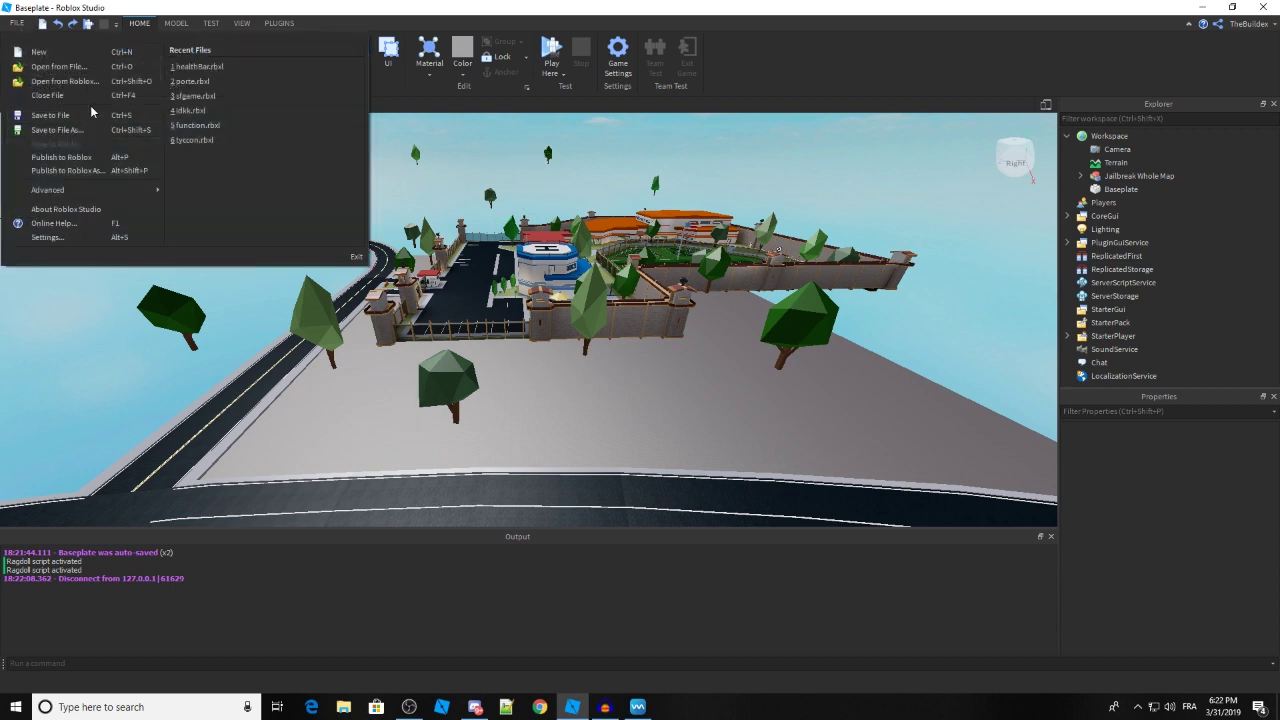
{"action": "left_click", "coordinate": [105, 129]}
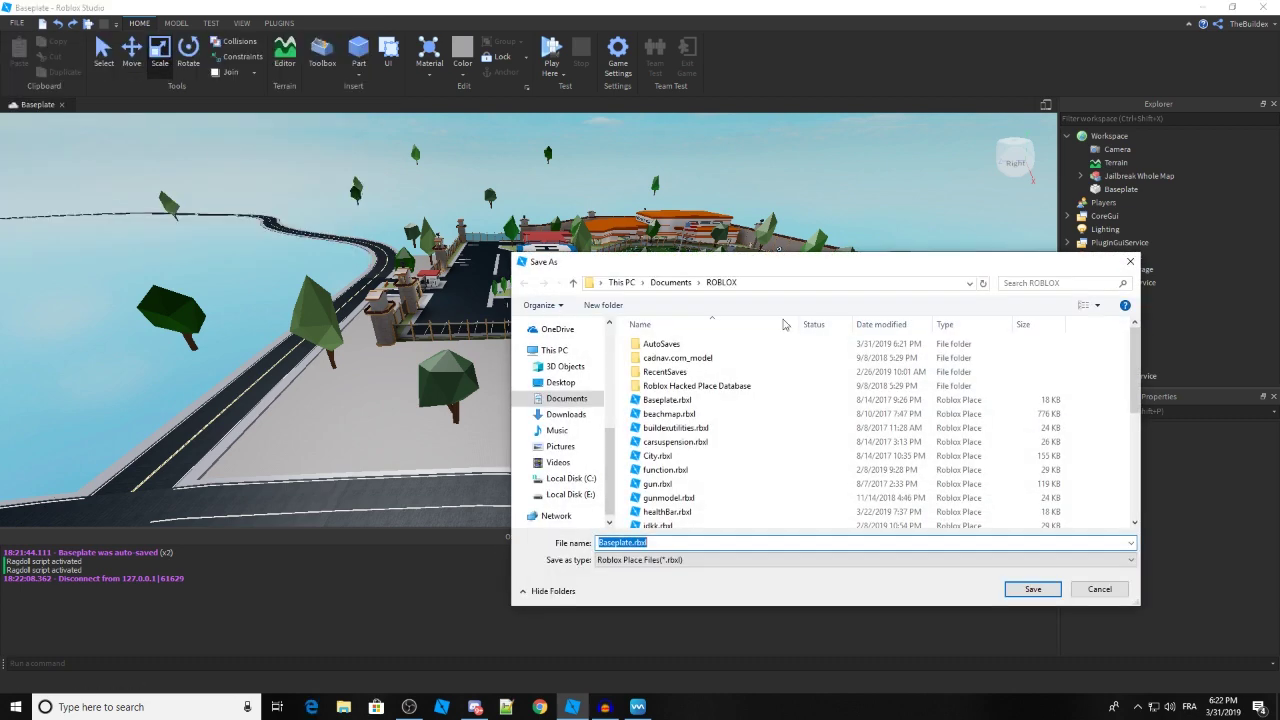
{"action": "left_click", "coordinate": [1062, 588]}
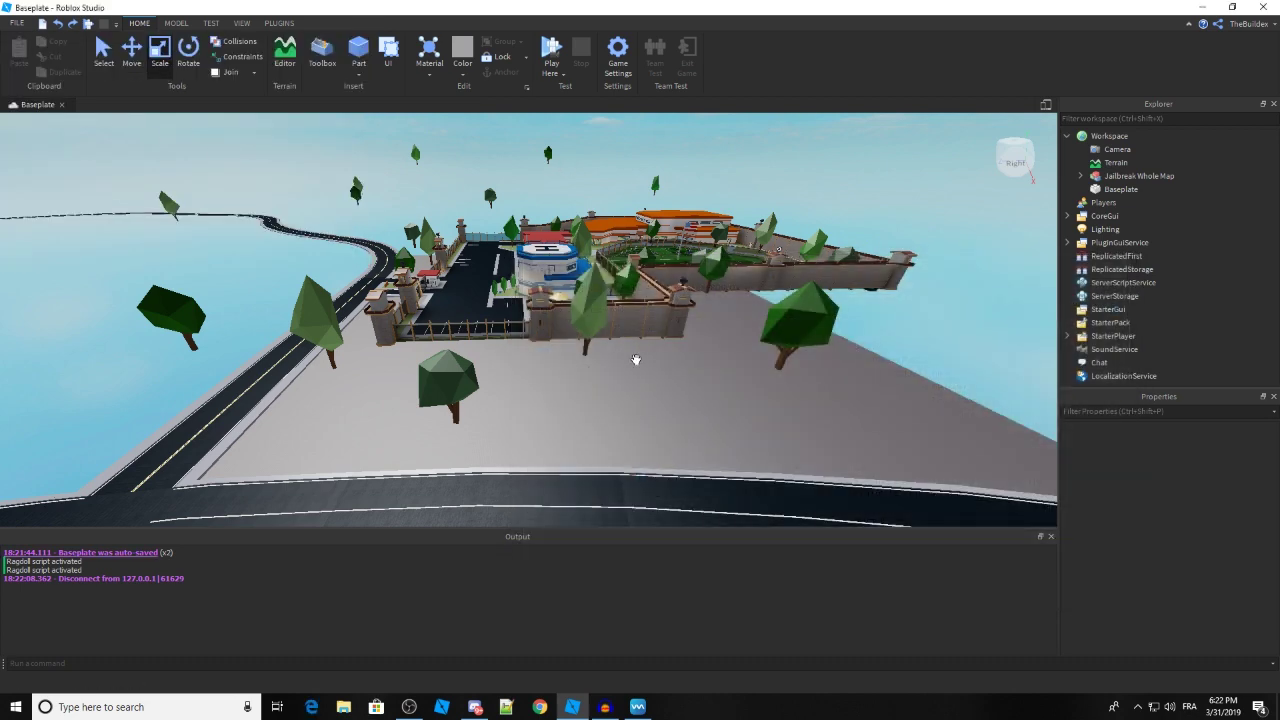